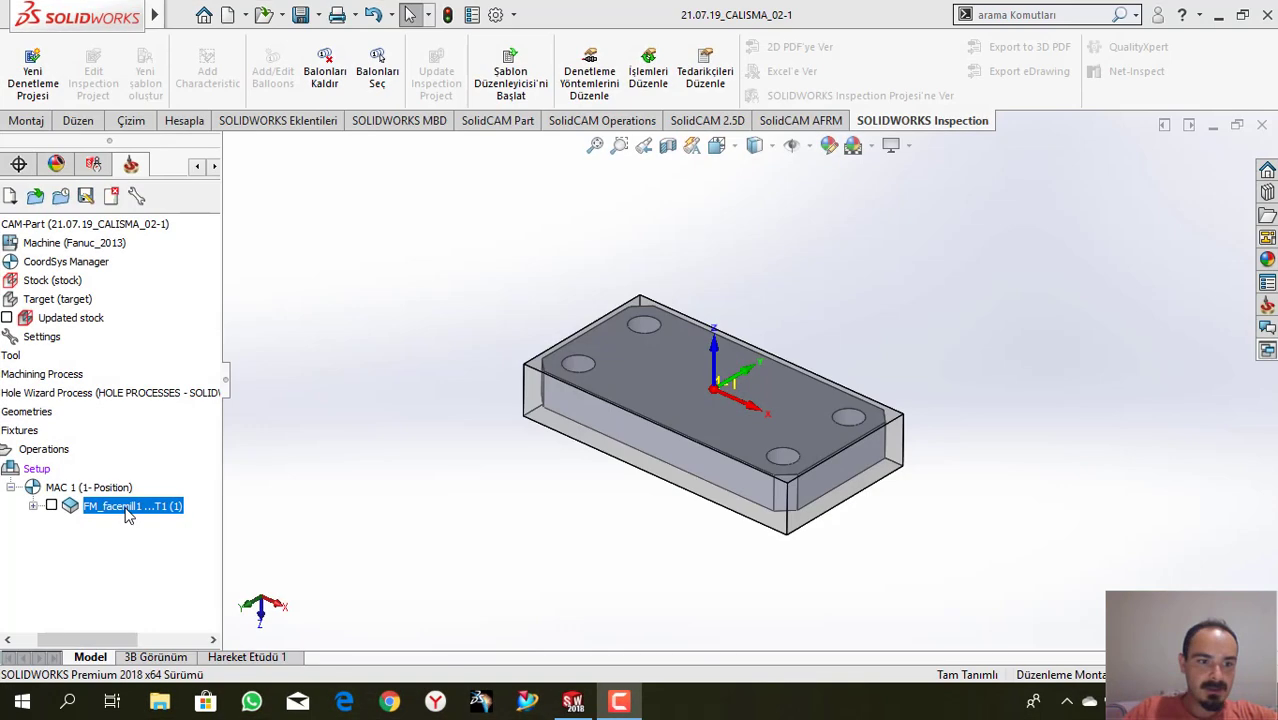
Add a new Drilling operation after the FM_facemill operation
scroll(657, 323, "down", 5)
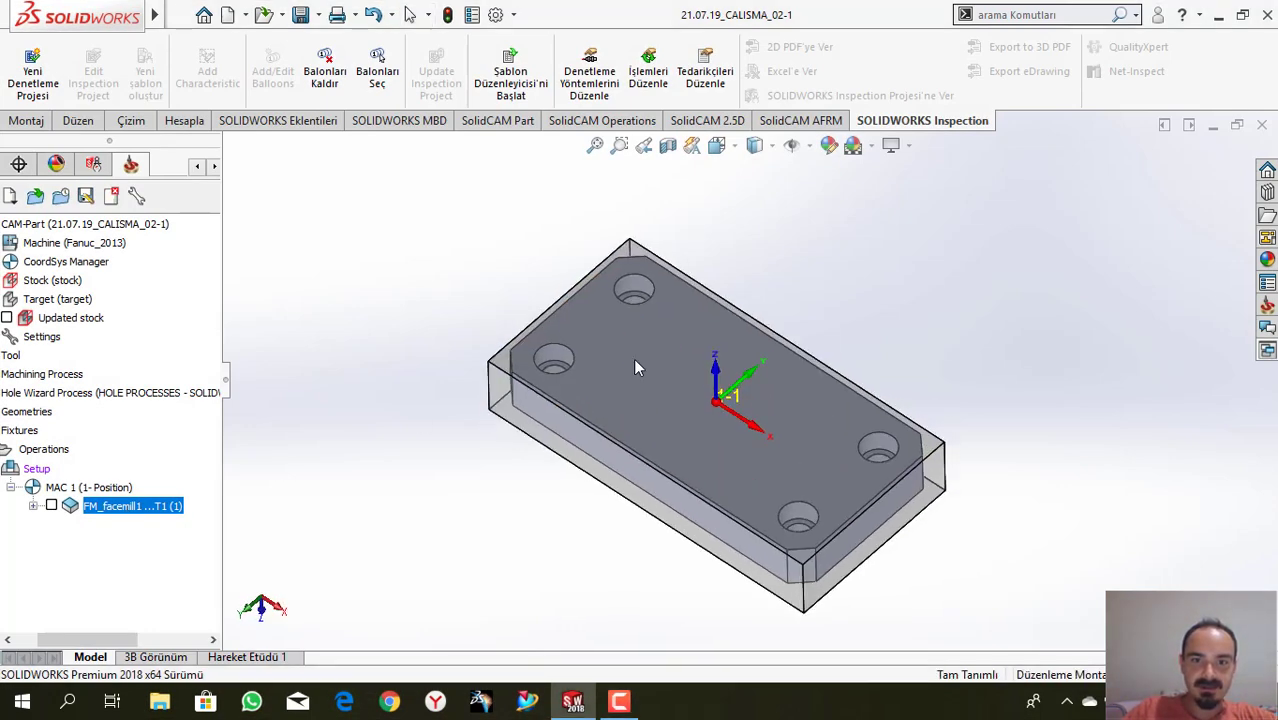
left_click(645, 325)
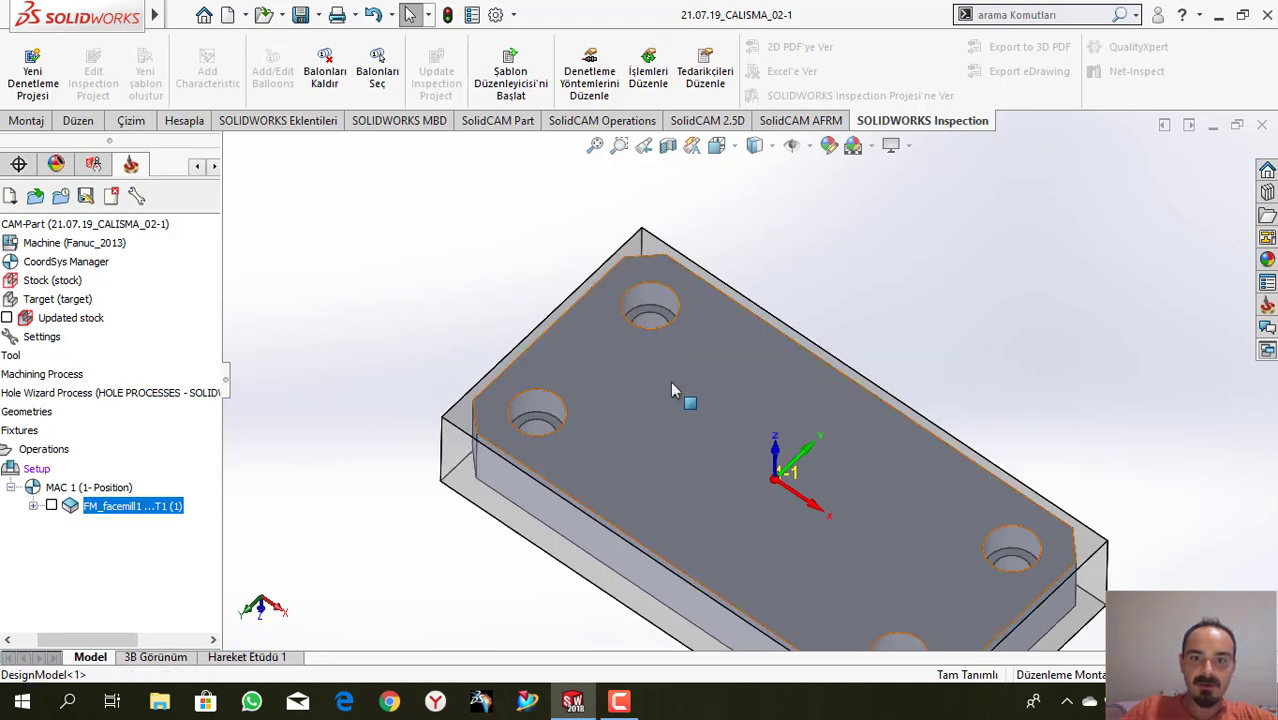
middle_click_drag(672, 364, 873, 453)
key("Escape")
scroll(647, 380, "up", 2)
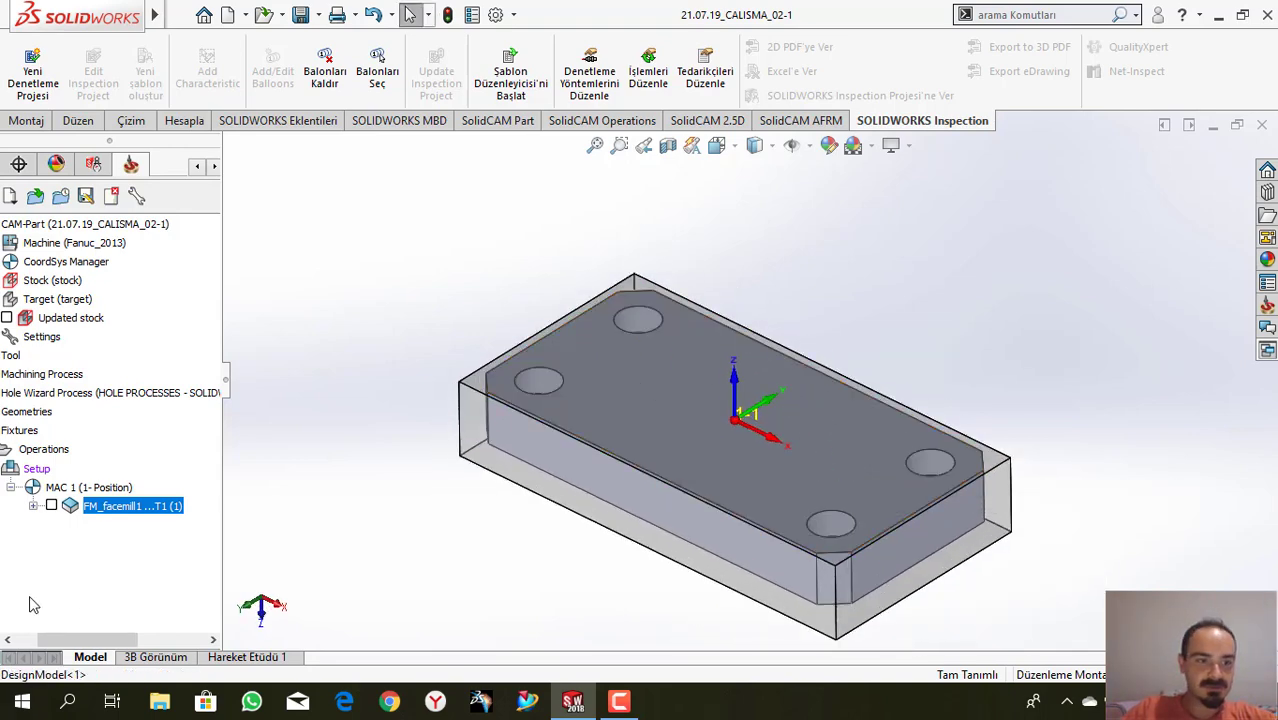
right_click(124, 517)
mouse_move(314, 55)
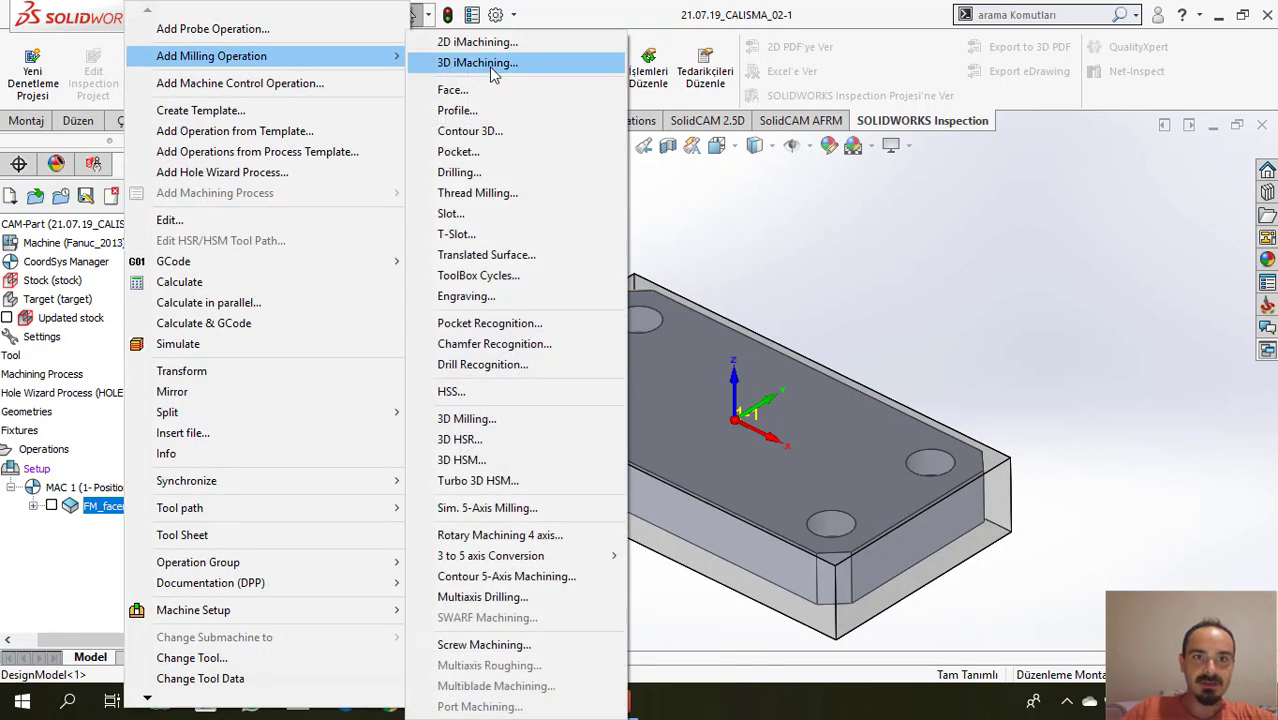
left_click(478, 174)
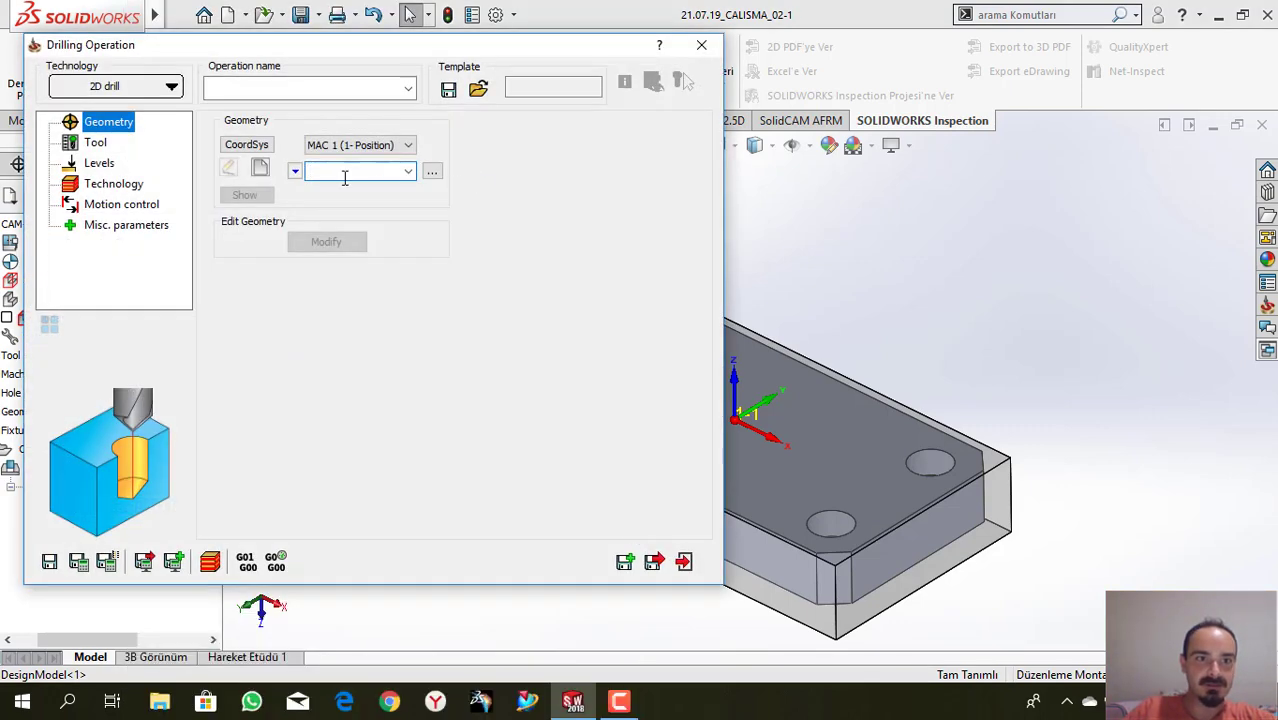
Define the drill1 geometry as multi-positions at the four hole centres: top, left, bottom, right
left_click(260, 167)
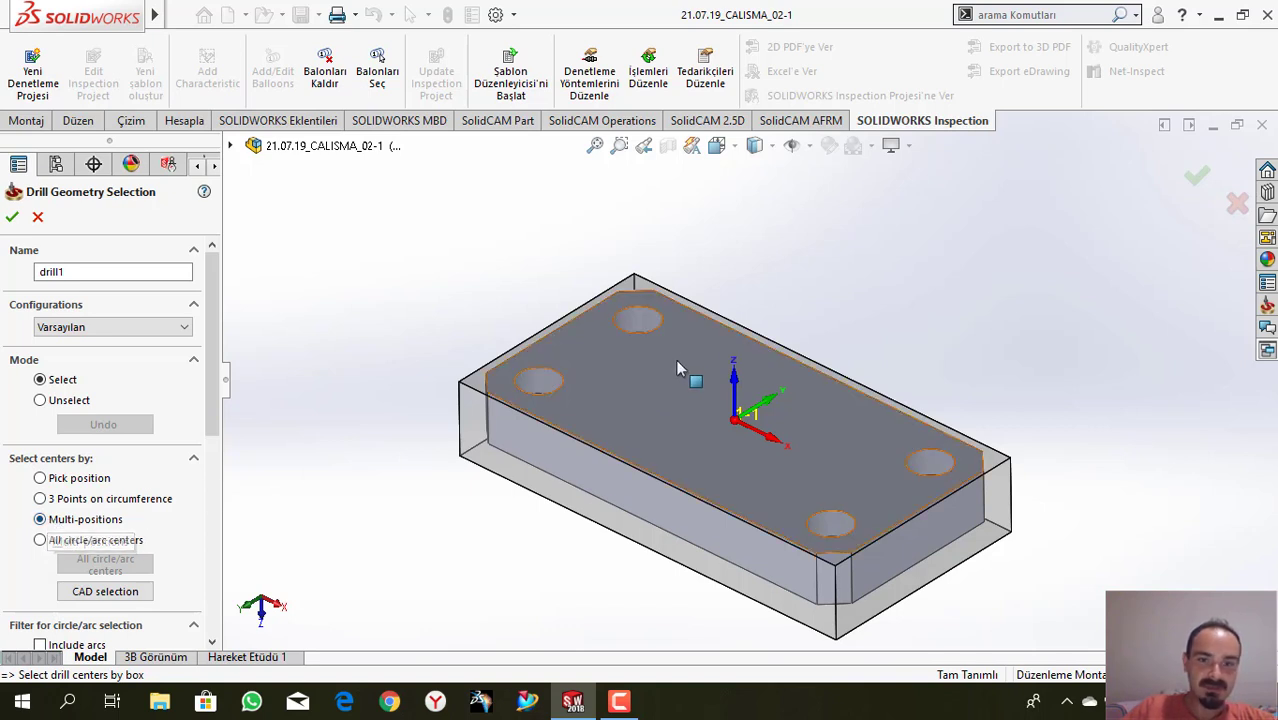
left_click(640, 322)
left_click(533, 386)
left_click(829, 523)
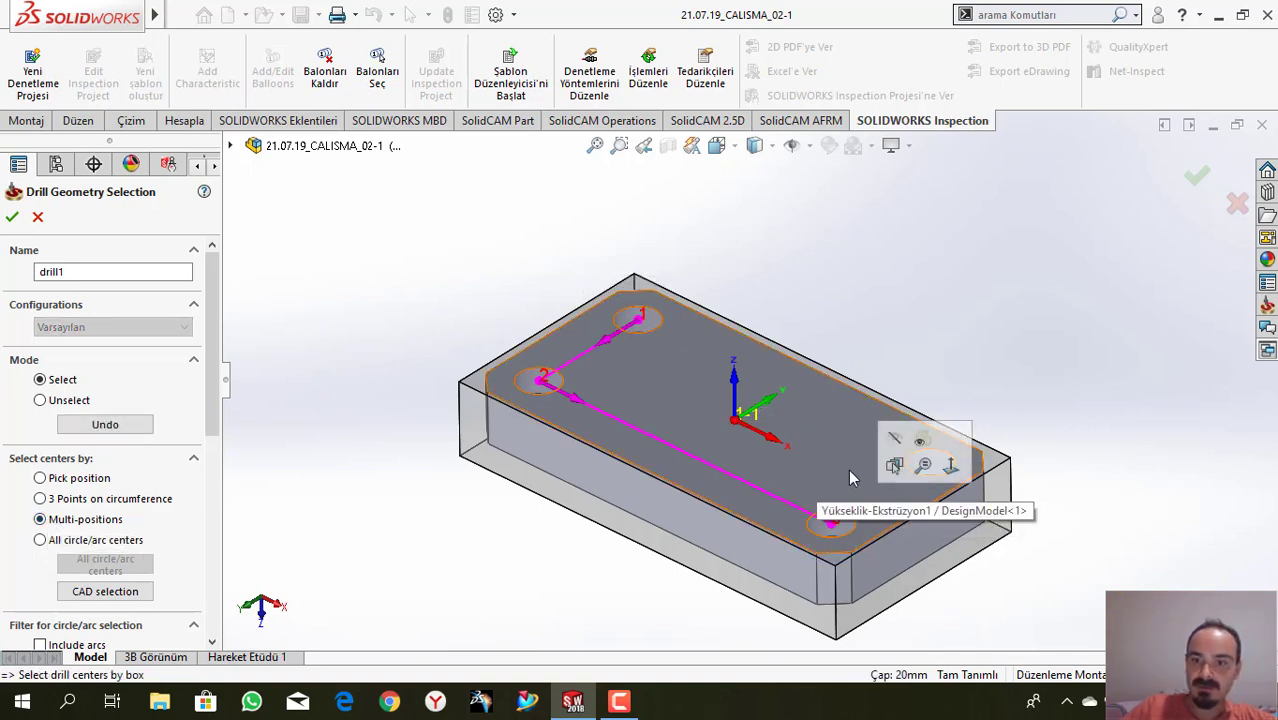
scroll(900, 482, "down", 3)
left_click(816, 410)
scroll(677, 446, "up", 5)
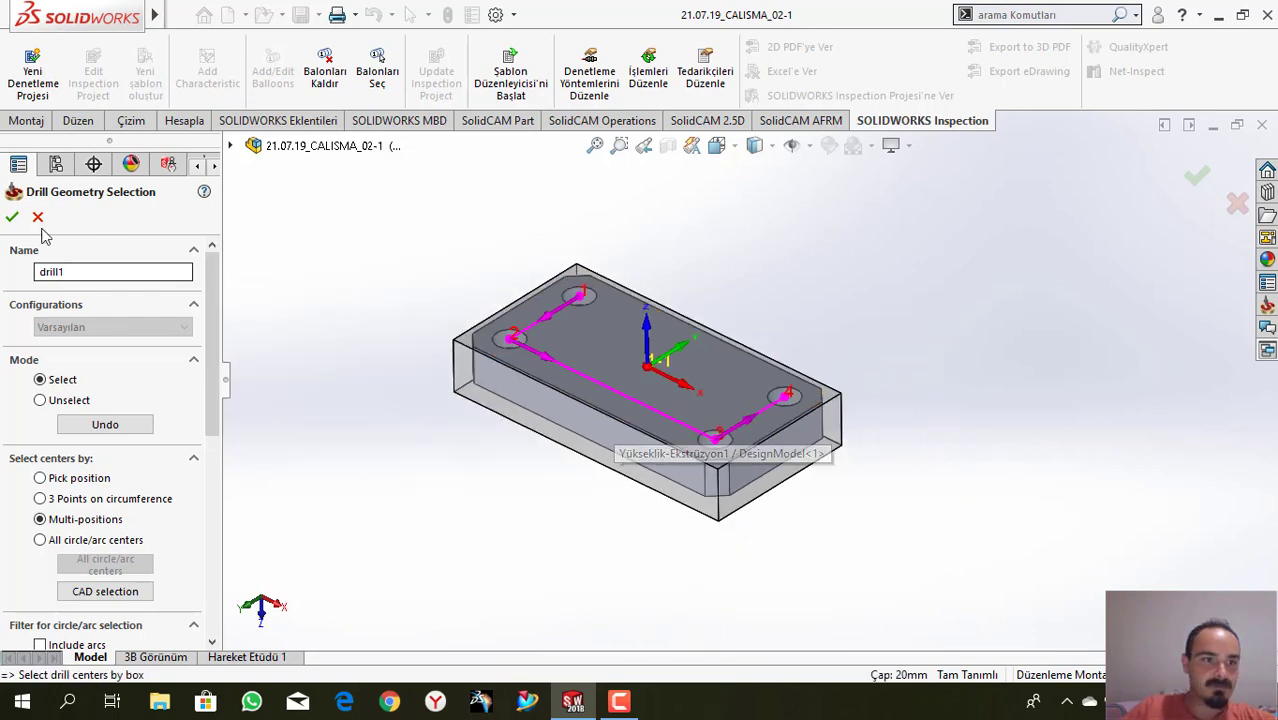
left_click(12, 216)
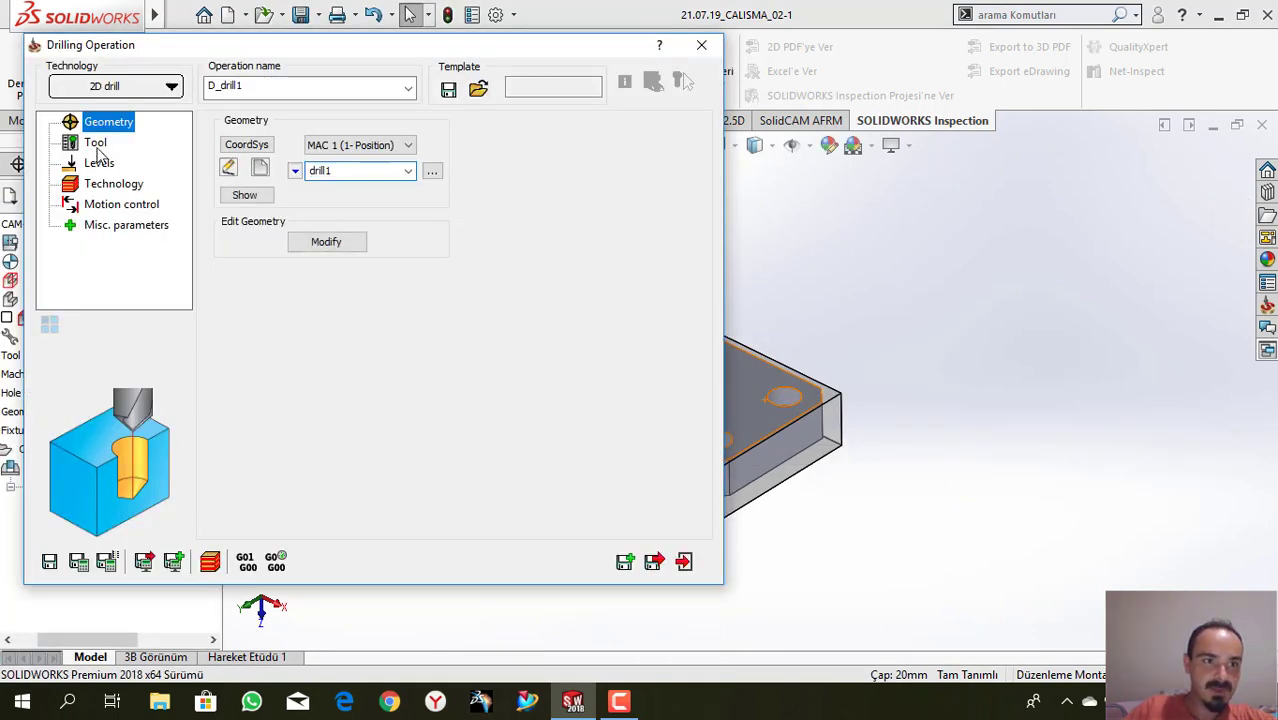
Assign tool 2, the 12.5 mm drill, to D_drill1
left_click(96, 143)
left_click(312, 440)
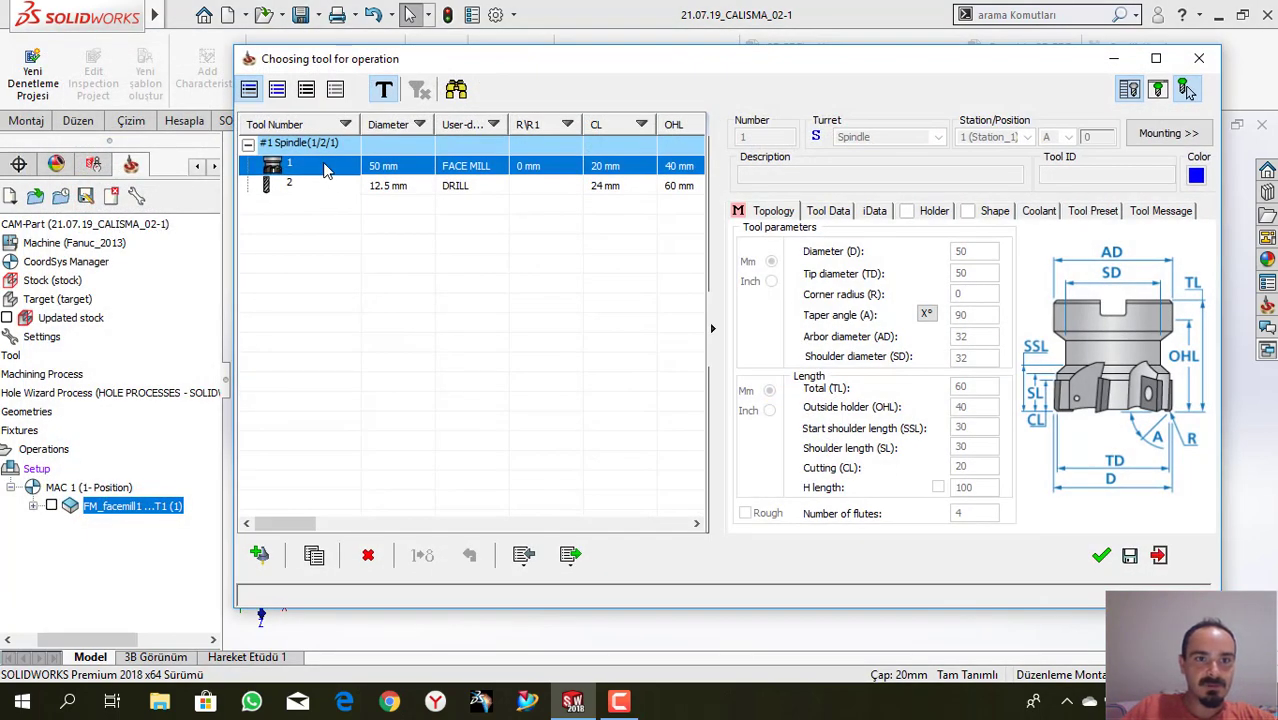
left_click(345, 188)
double_click(413, 190)
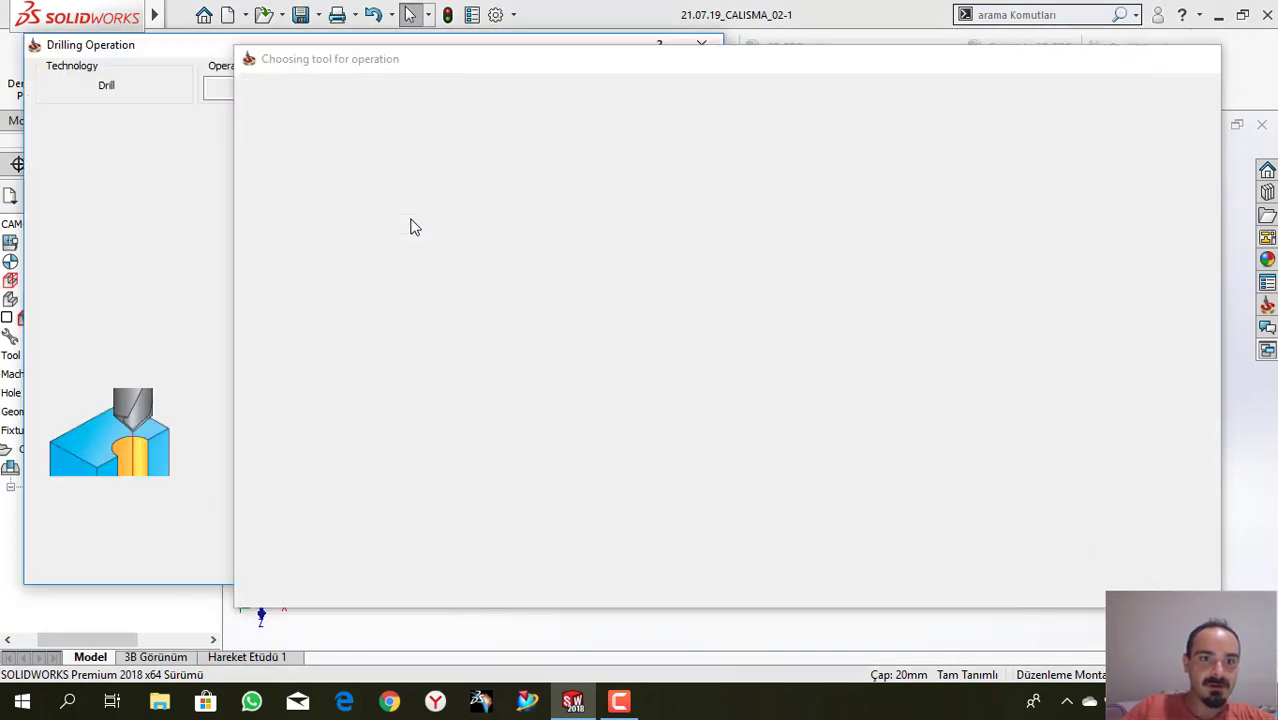
left_click(263, 133)
Set the cutting speed to 250 m/min and switch the feed to per-tooth values for Feed Z
left_click(597, 186)
double_click(619, 207)
type("250")
key("Tab")
left_click(359, 174)
double_click(390, 212)
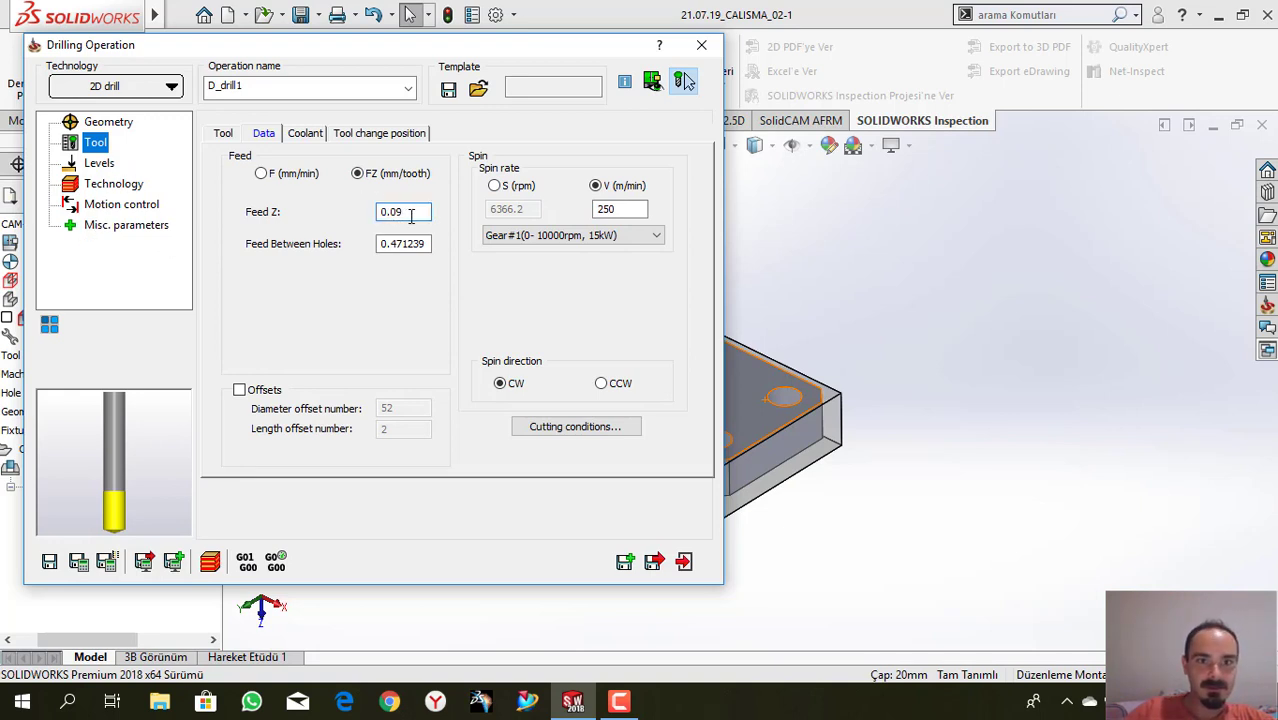
Set the drilling upper level to -1 from the part's top face
left_click(101, 166)
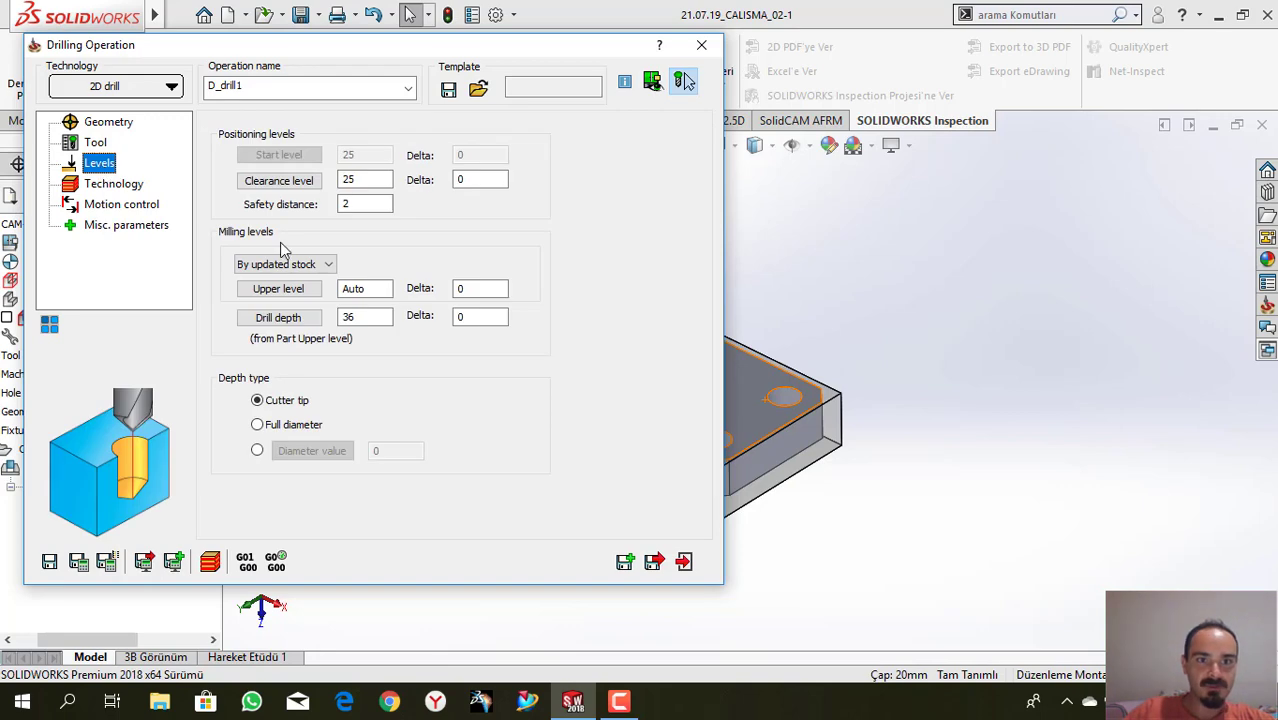
left_click(278, 288)
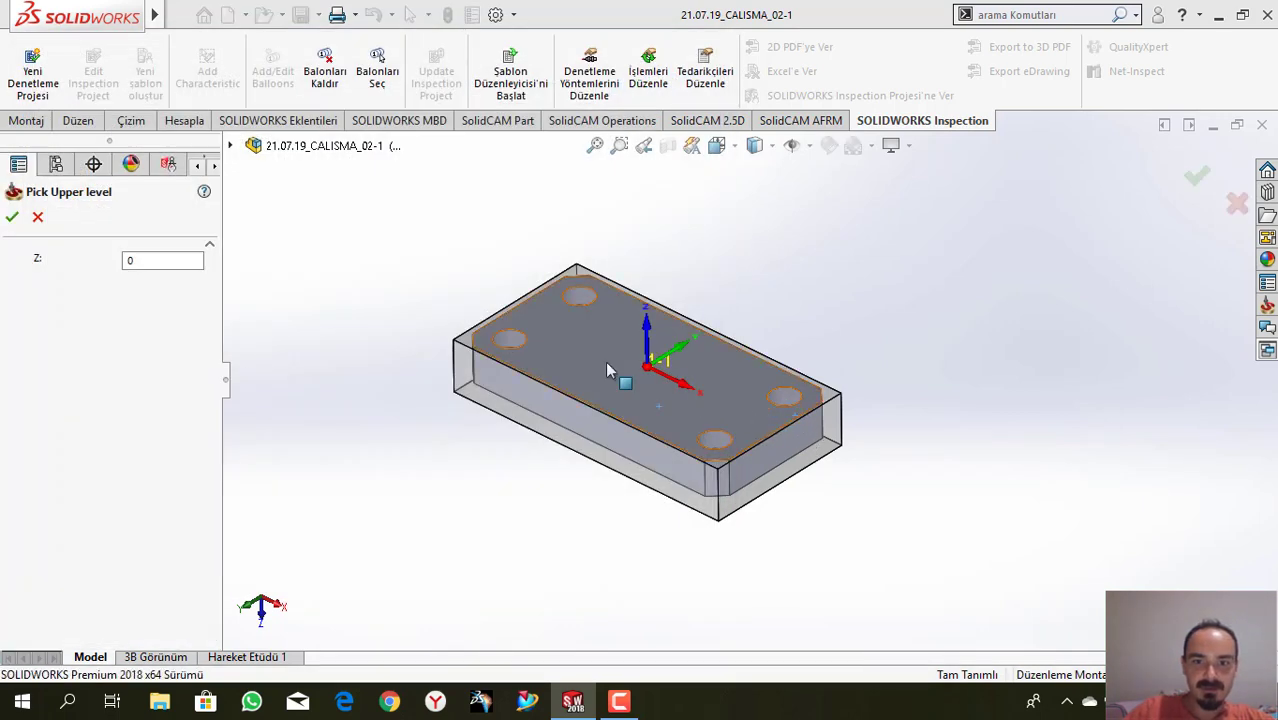
left_click(500, 322)
left_click(12, 216)
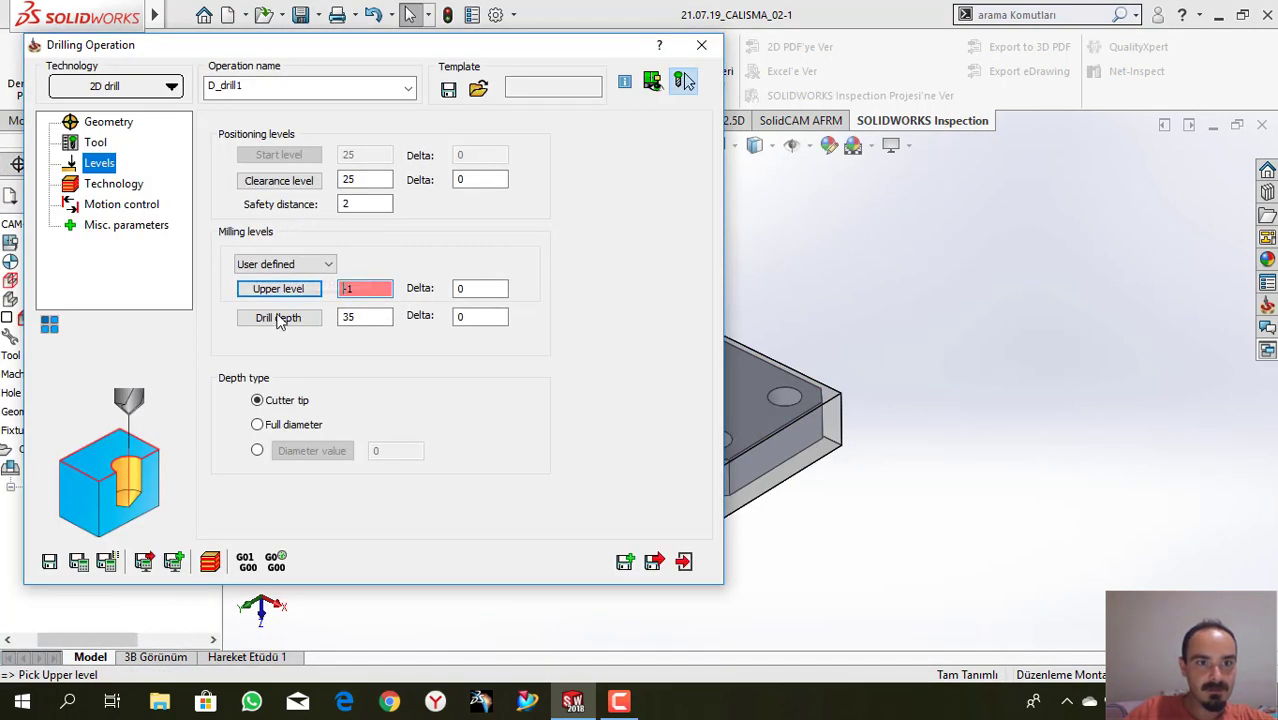
Set the drill depth to 25 from the part's bottom face
left_click(279, 318)
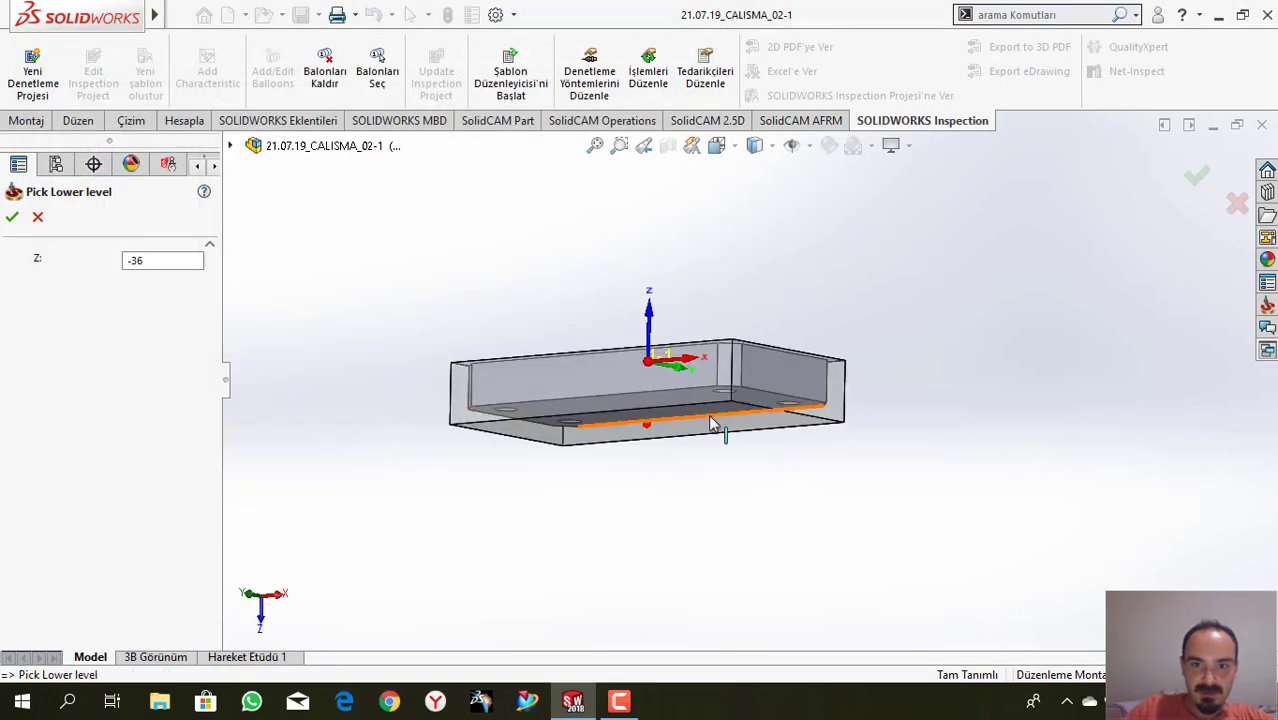
left_click(707, 413)
left_click(12, 218)
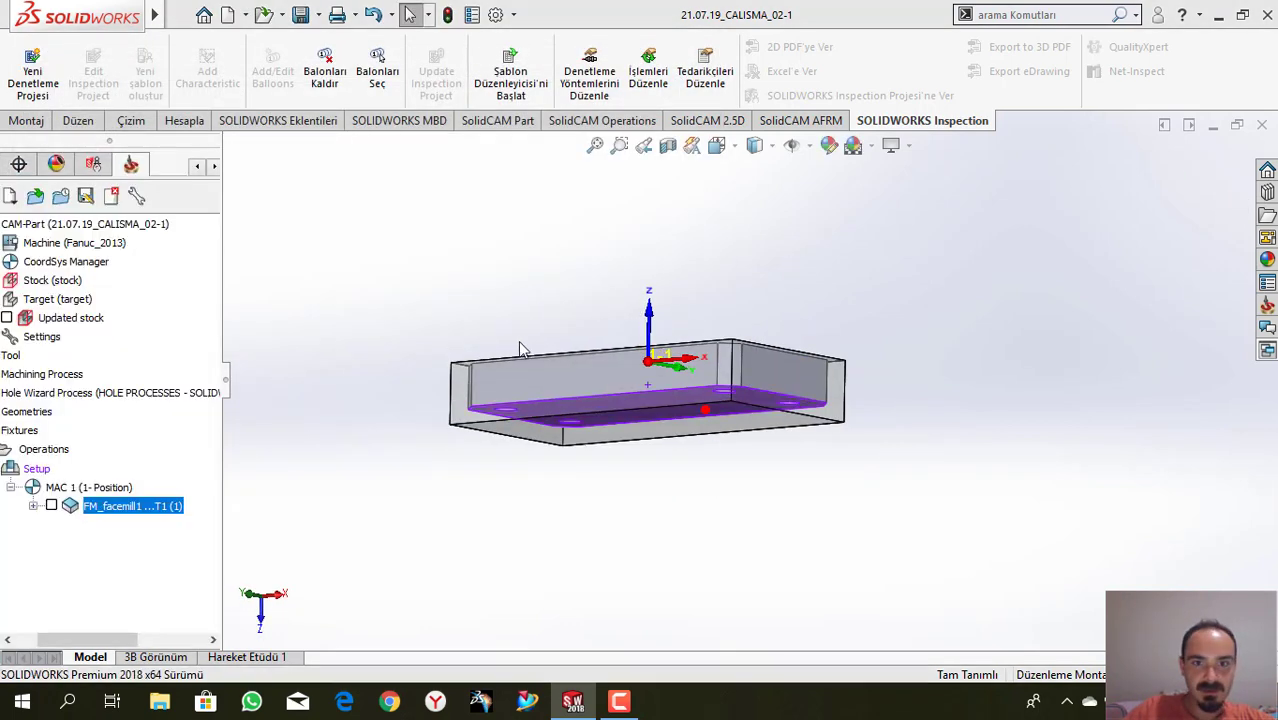
left_click(489, 318)
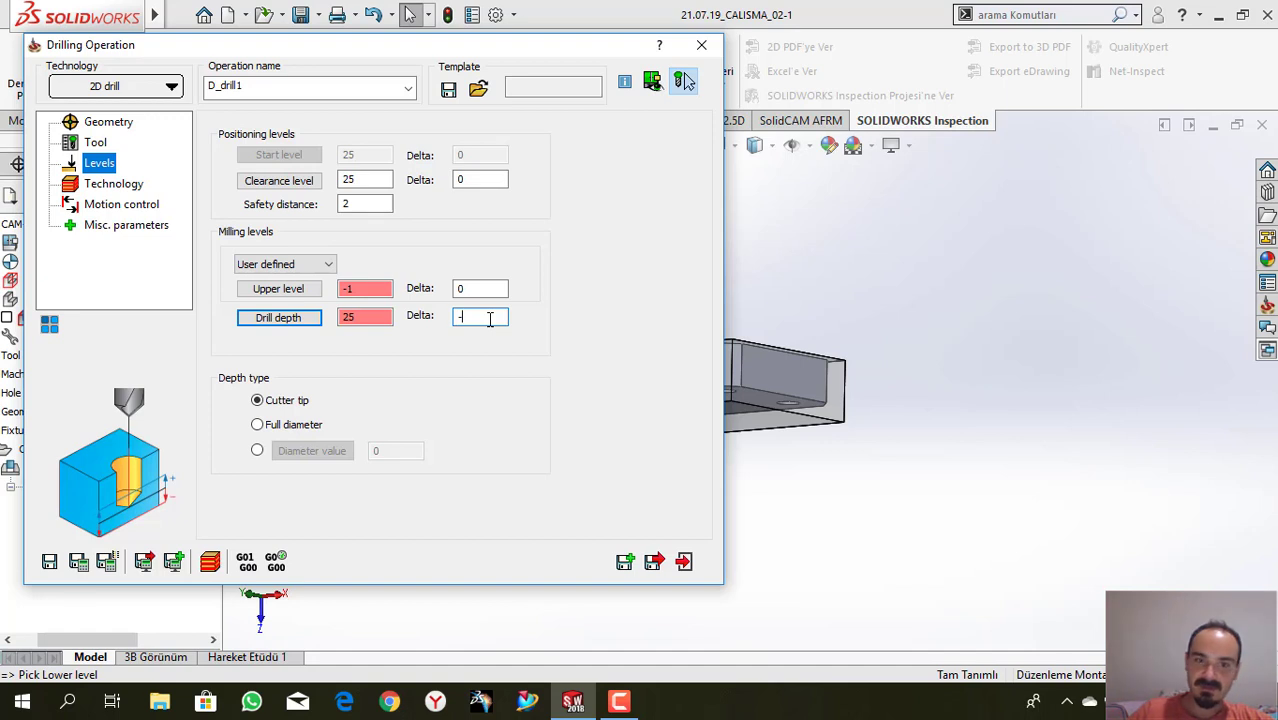
Keep the plain Drilling cycle type, then save and calculate D_drill1
left_click(114, 184)
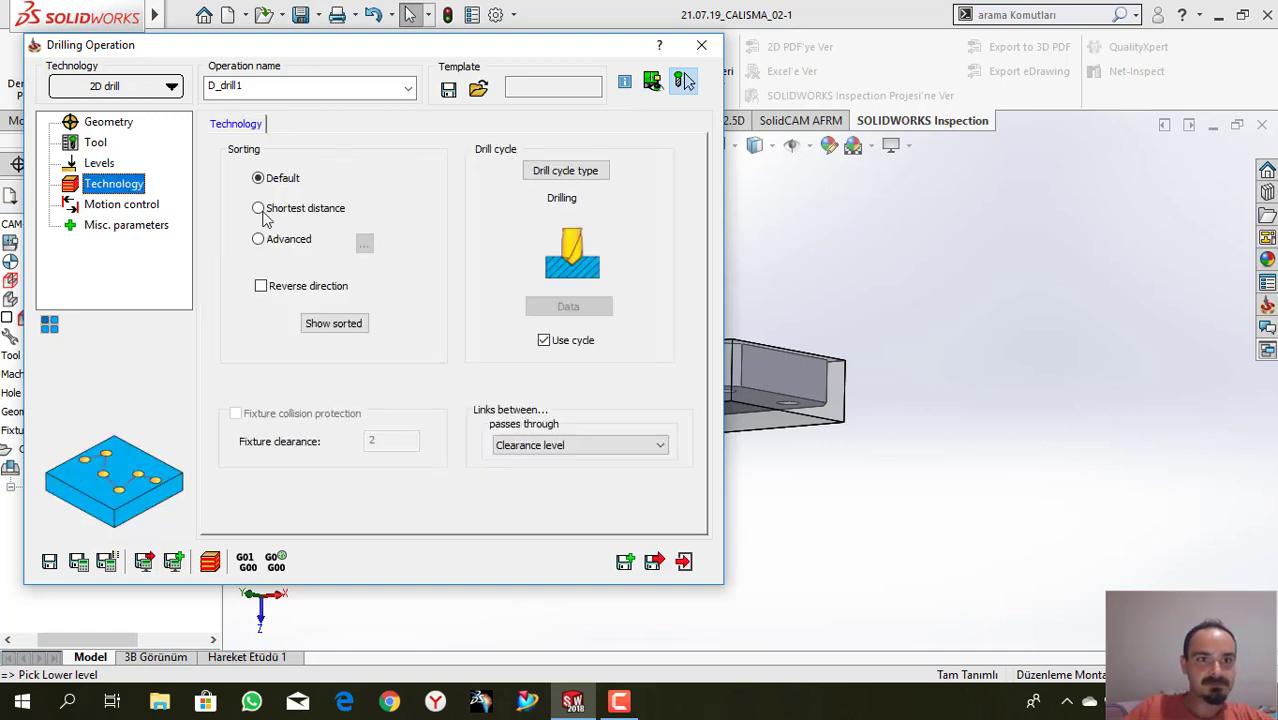
left_click(566, 170)
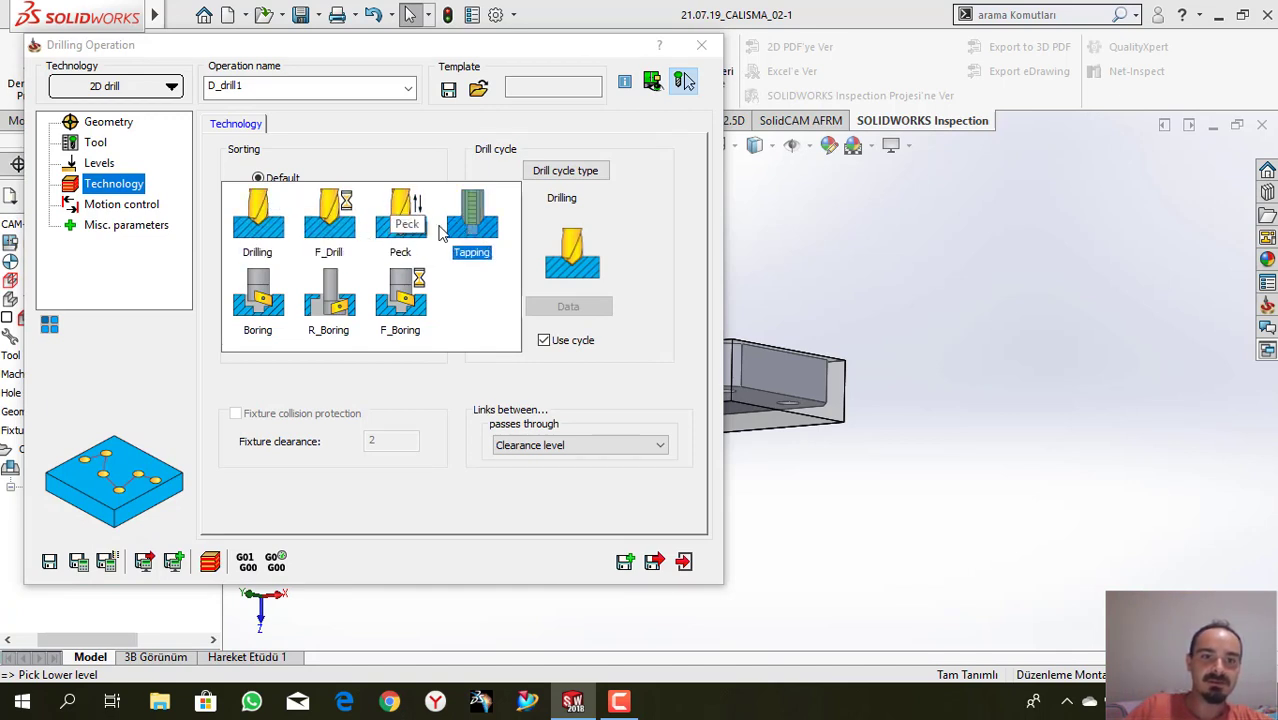
left_click(262, 228)
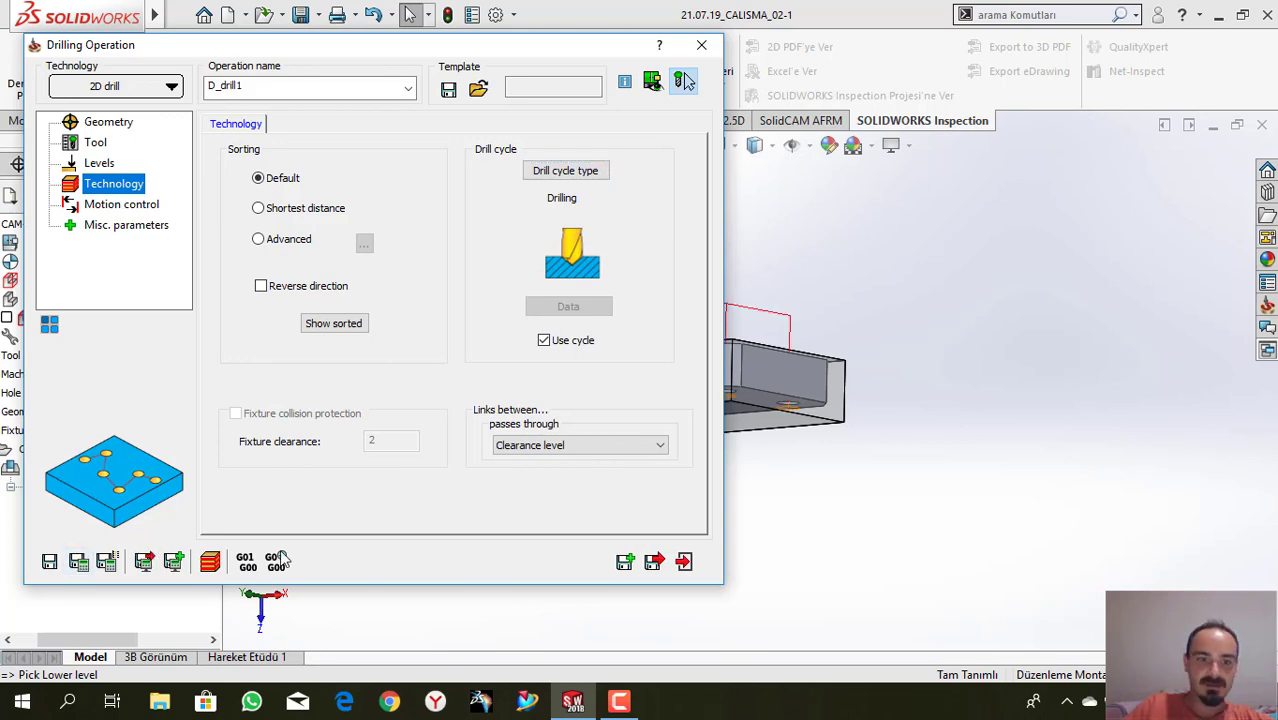
left_click(654, 564)
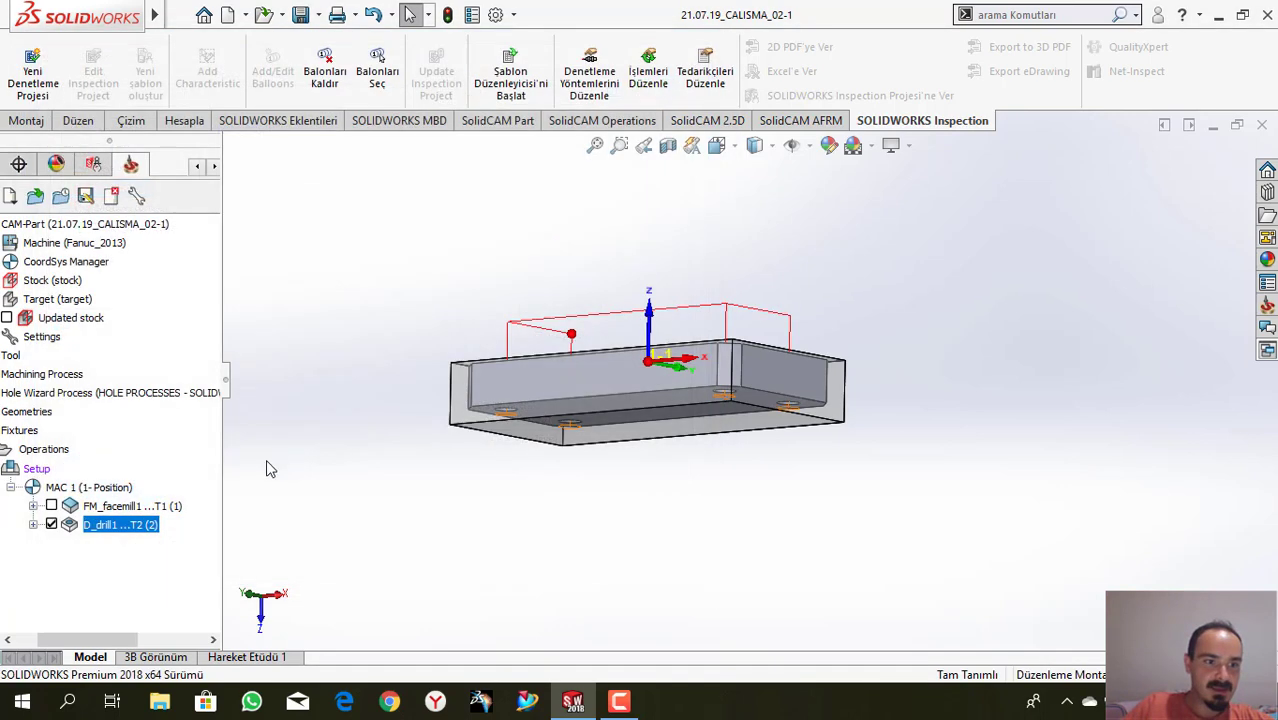
Add a new Profile milling operation after D_drill1
right_click(107, 527)
left_click(175, 506)
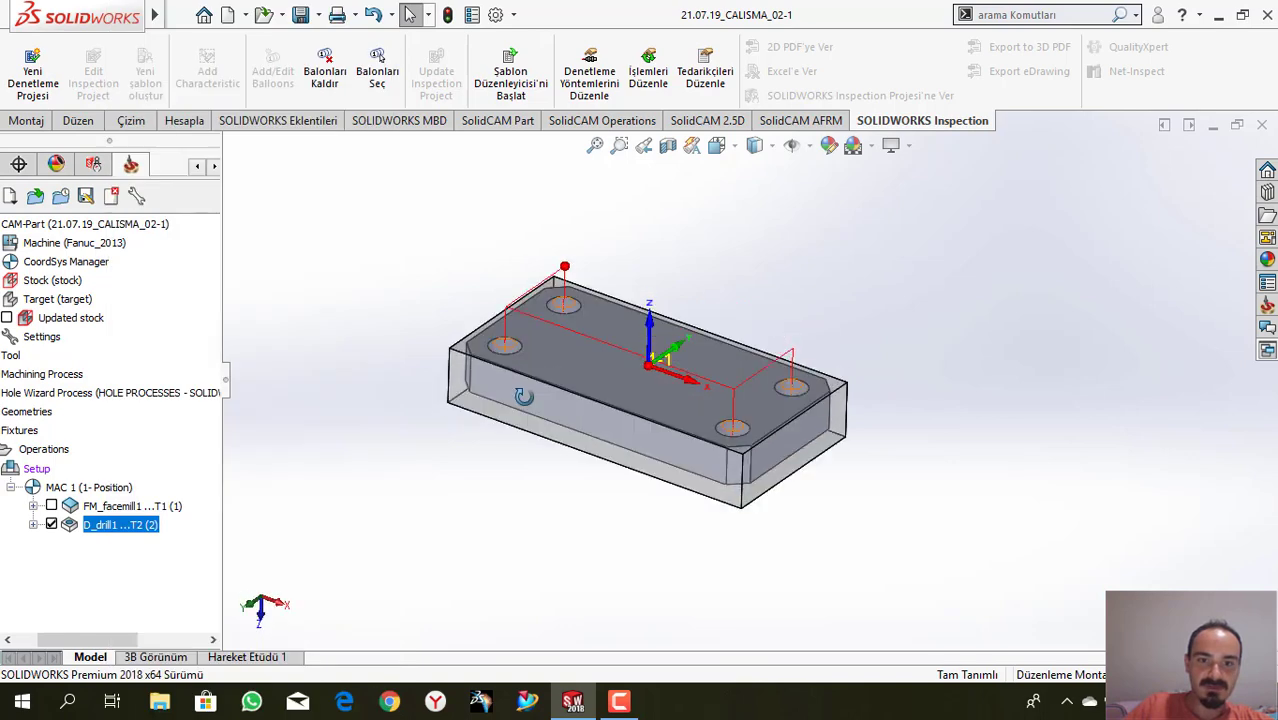
right_click(90, 525)
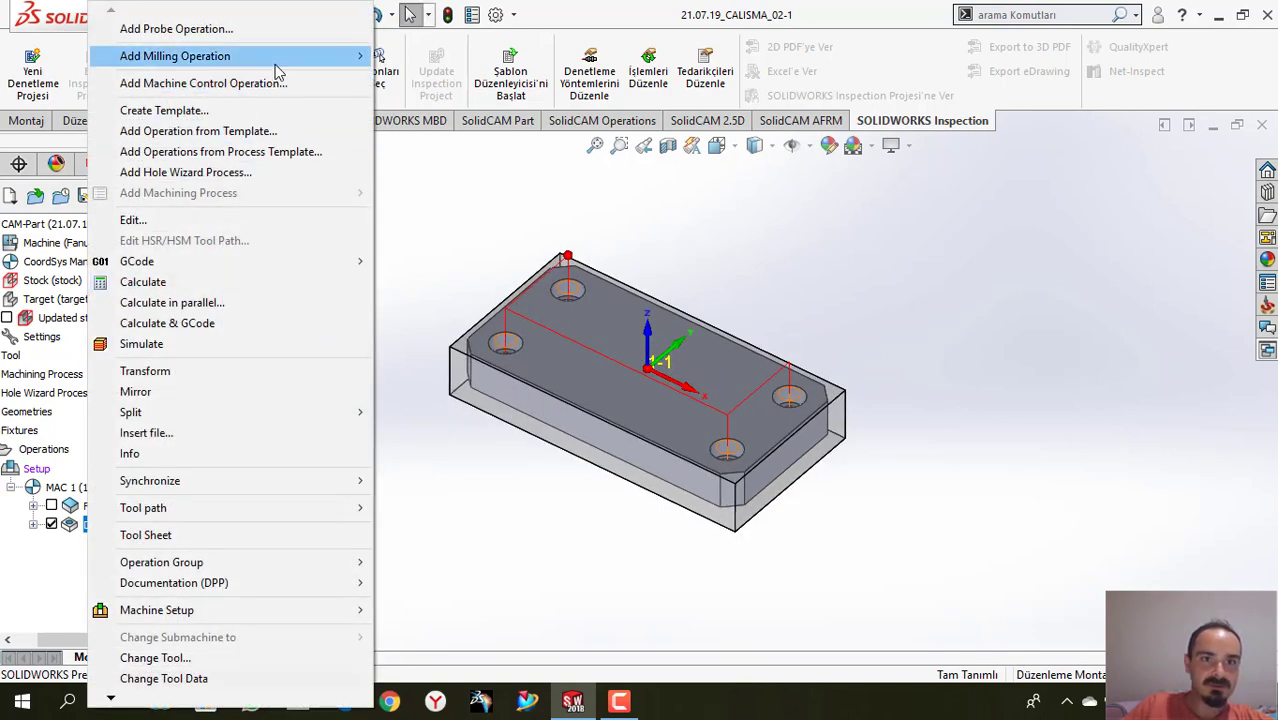
mouse_move(276, 56)
left_click(440, 111)
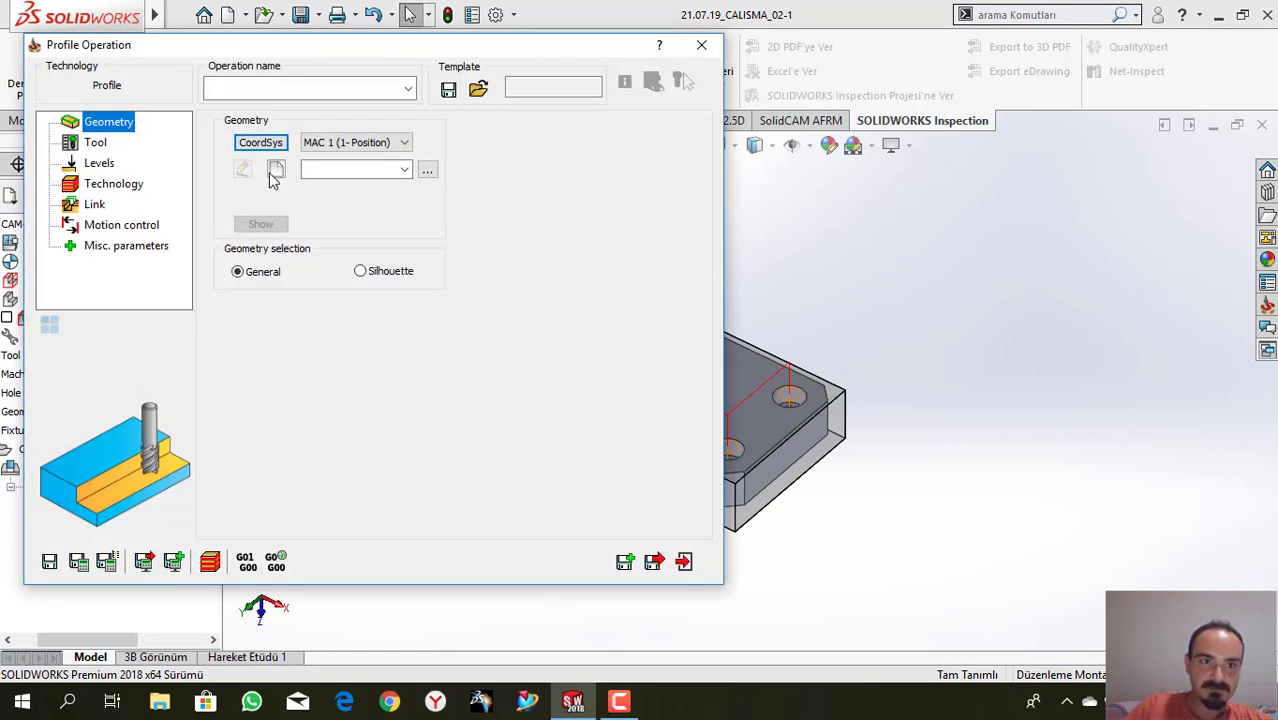
Chain the four hole edges (top, left, bottom, right) into the contour1 geometry
left_click(276, 170)
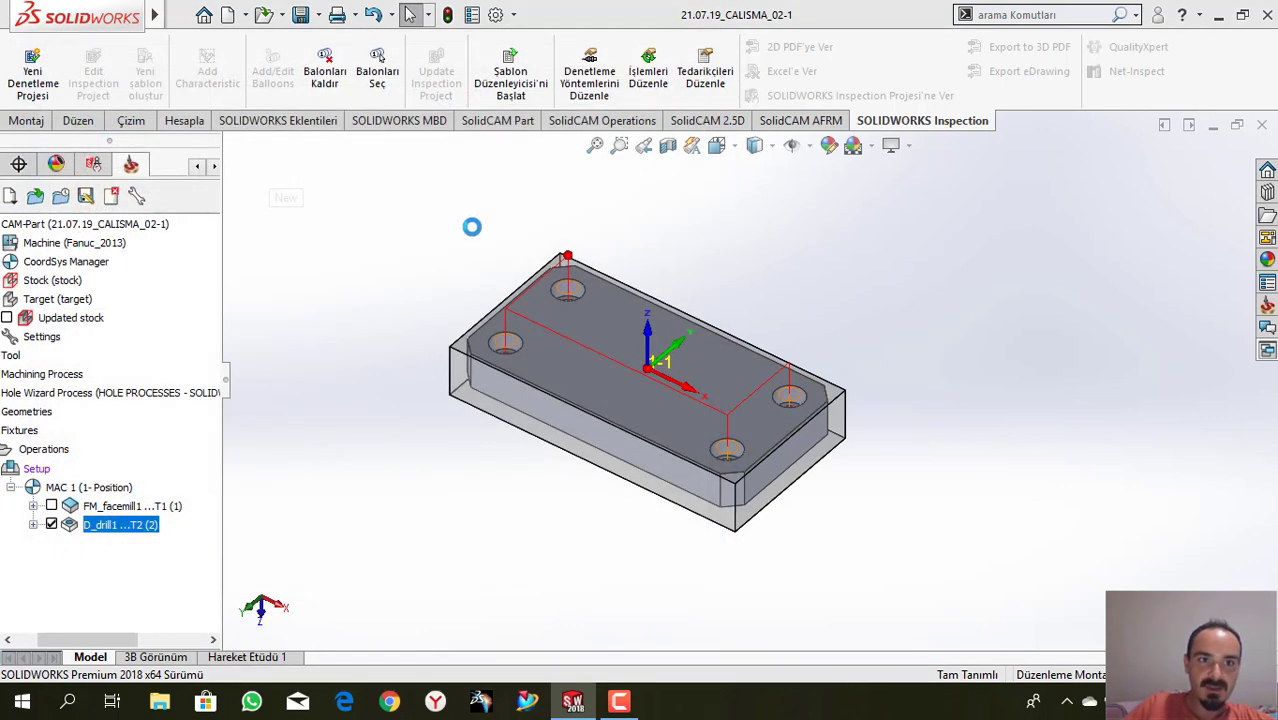
scroll(570, 328, "down", 2)
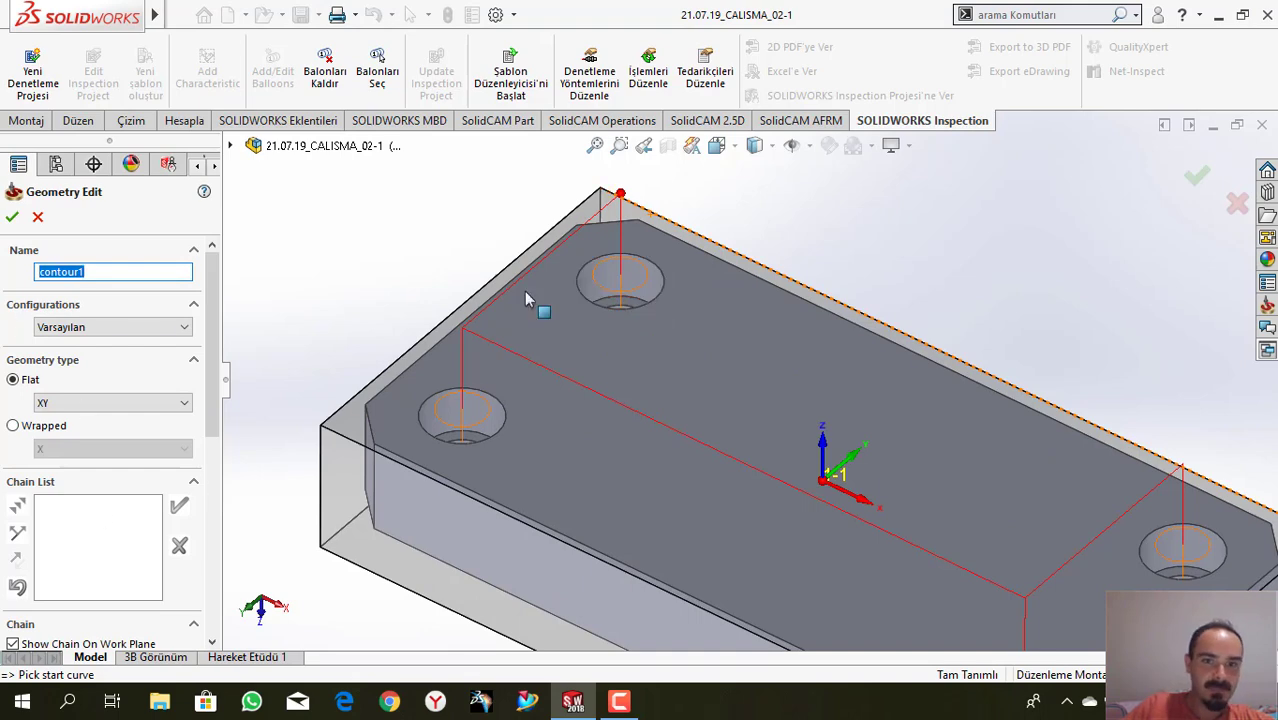
left_click(592, 268)
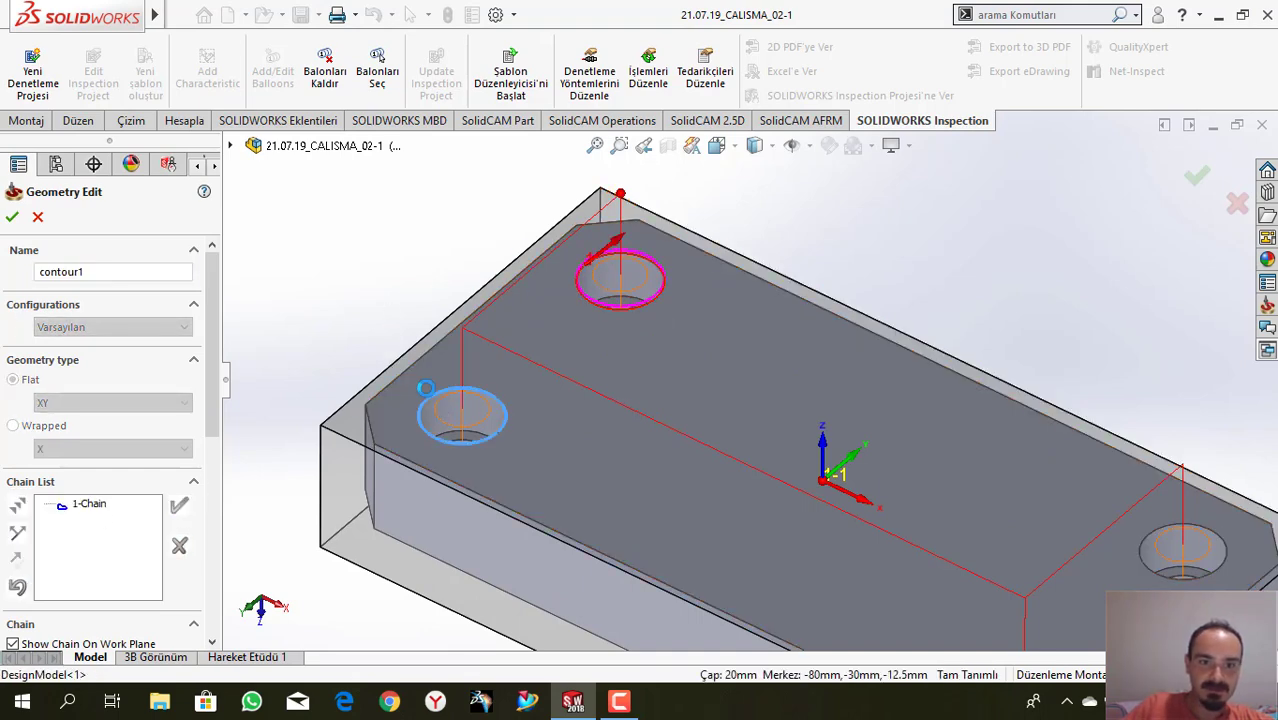
left_click(438, 410)
scroll(745, 381, "up", 4)
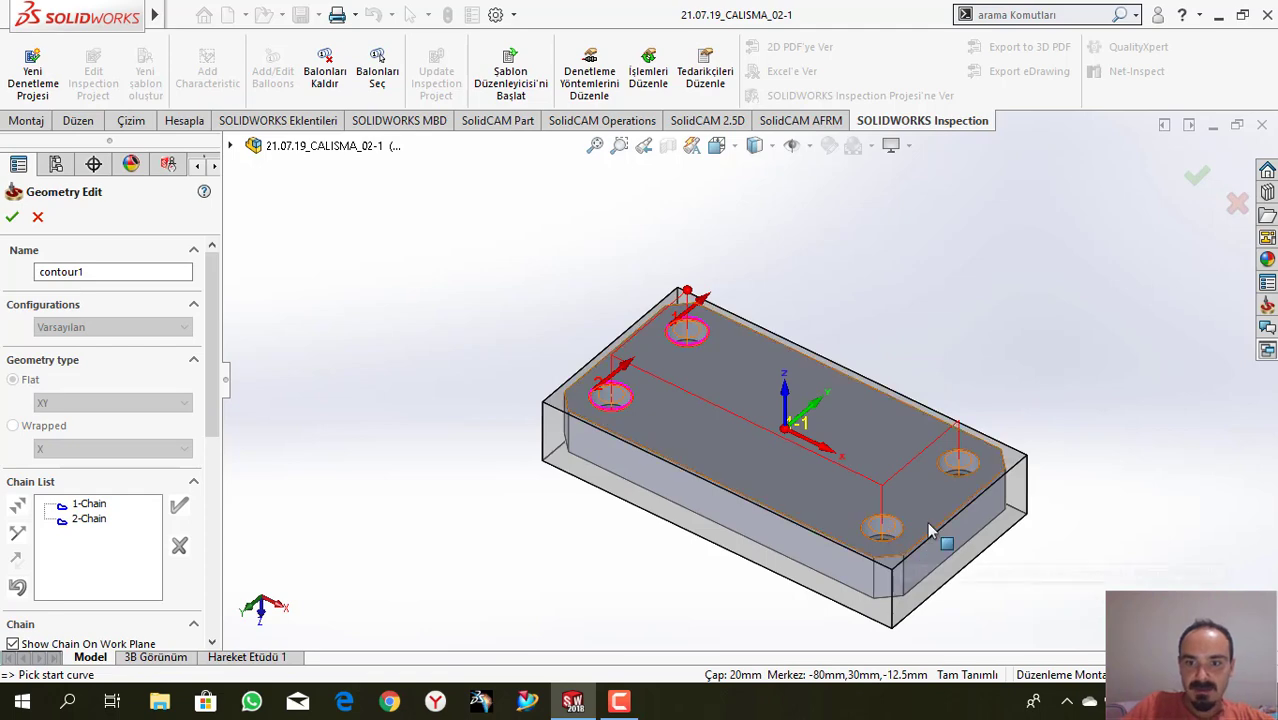
scroll(885, 542, "down", 2)
left_click(930, 498)
left_click(843, 515)
scroll(422, 285, "up", 2)
scroll(422, 285, "down", 2)
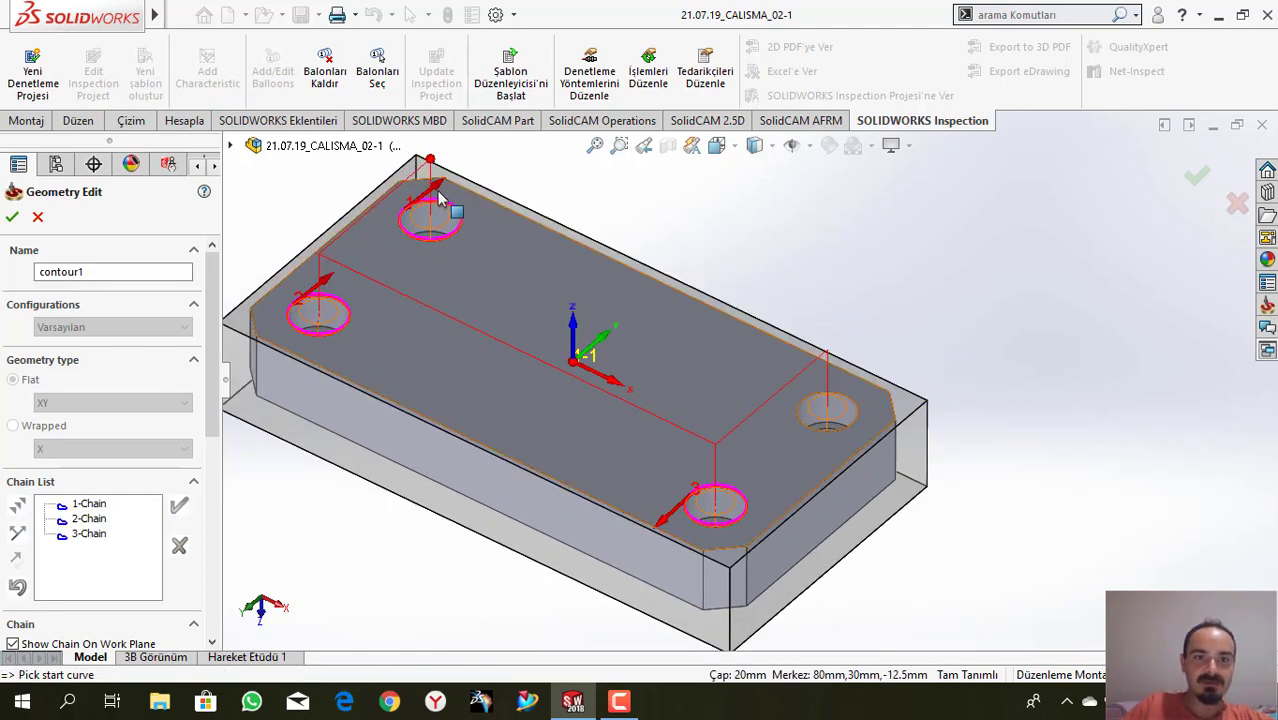
left_click(858, 414)
scroll(750, 414, "up", 2)
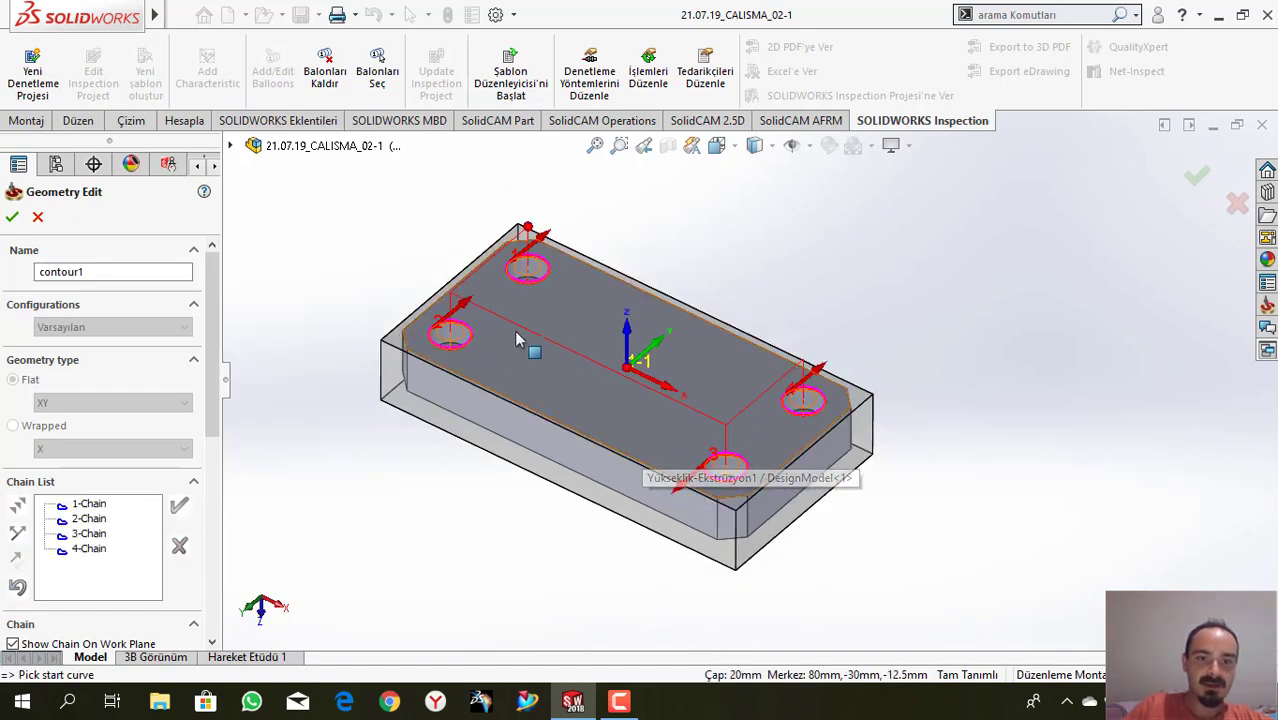
Confirm contour1, then add a 10 mm end mill as tool 3 for the profile
left_click(12, 218)
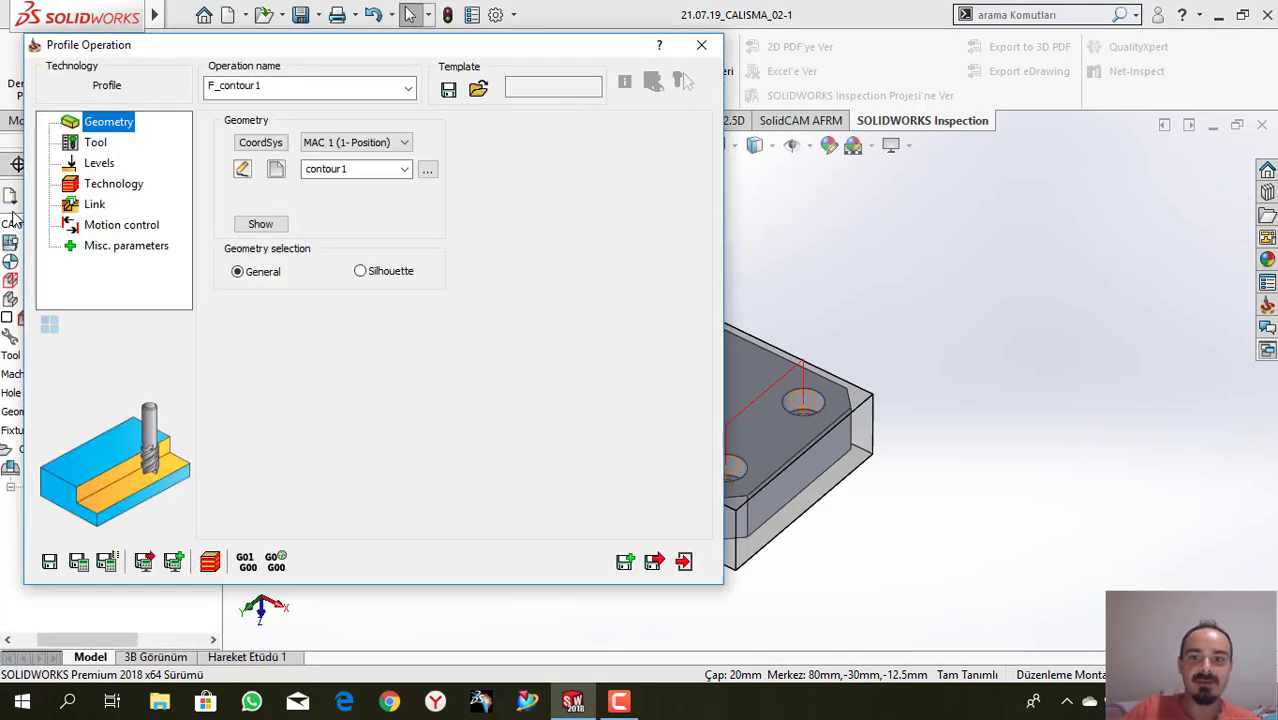
left_click(92, 143)
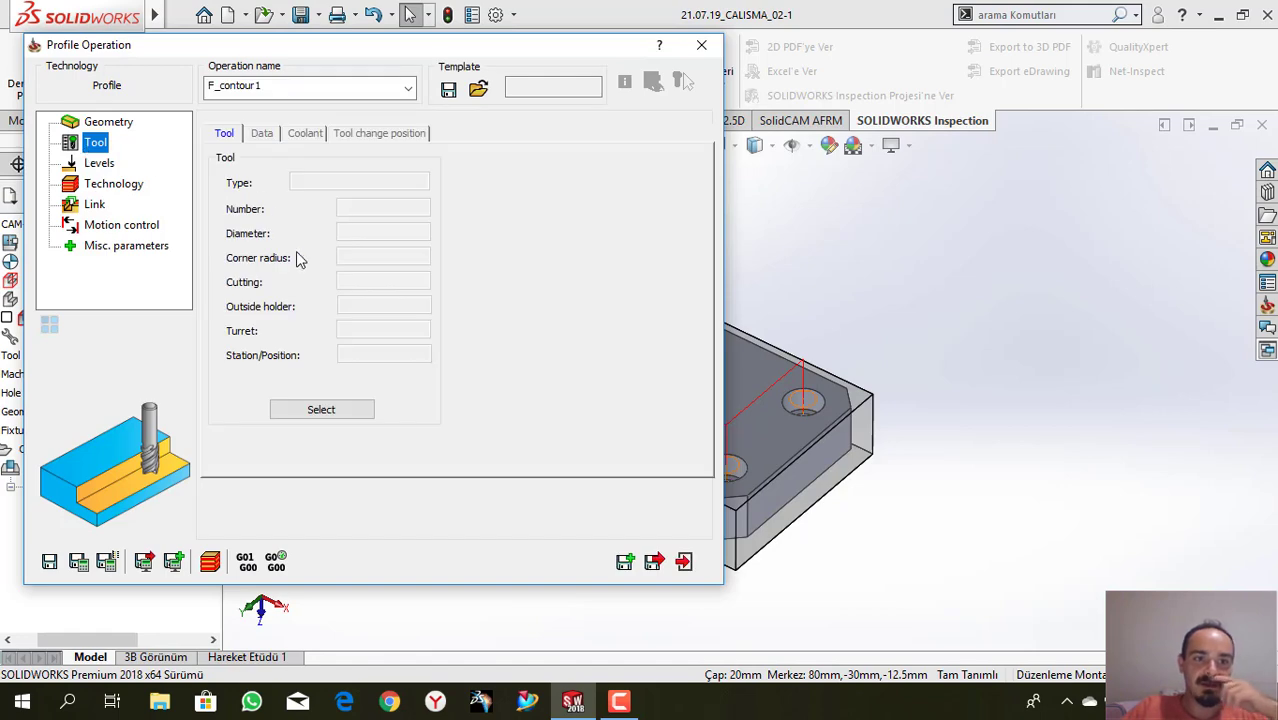
left_click(318, 409)
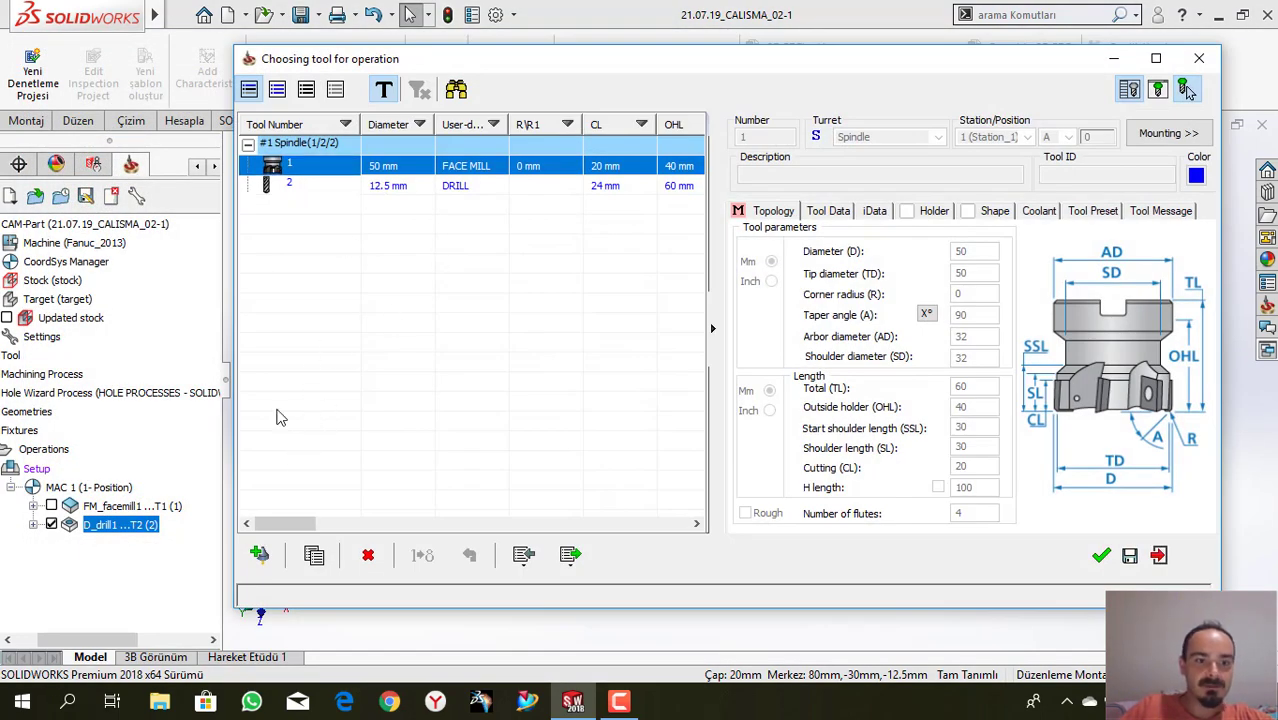
left_click(259, 554)
left_click(744, 178)
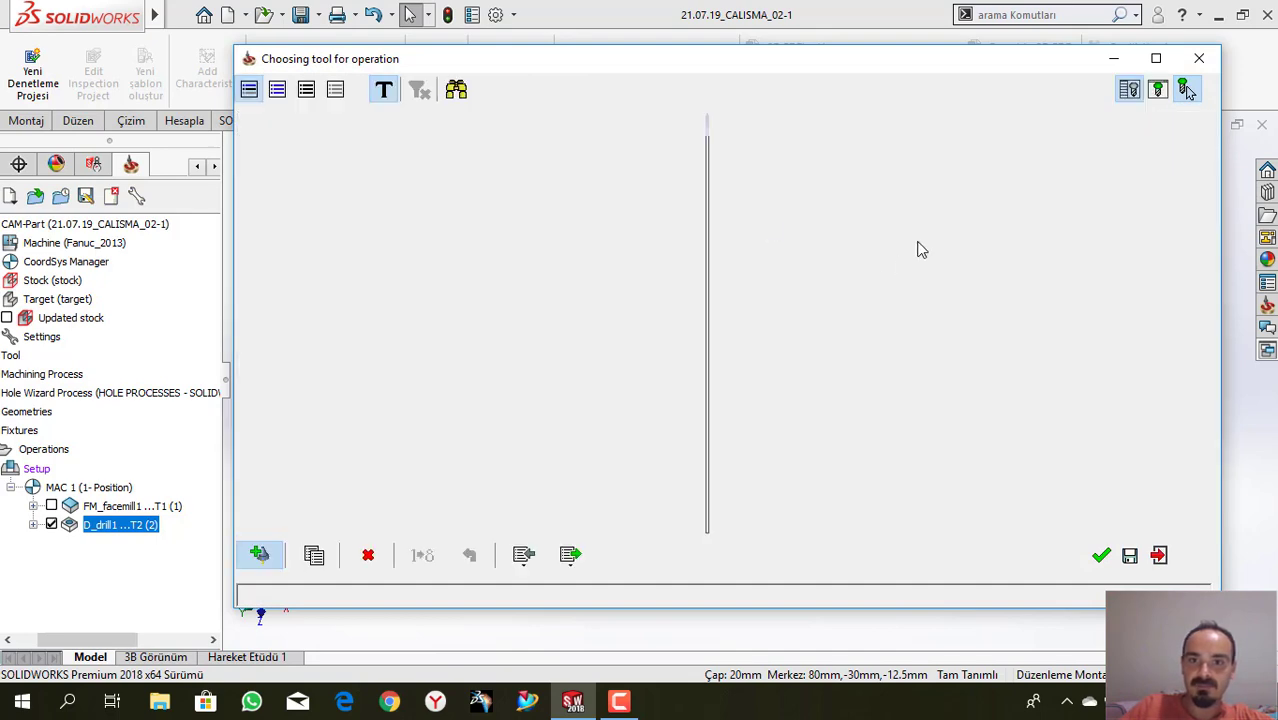
left_click(975, 265)
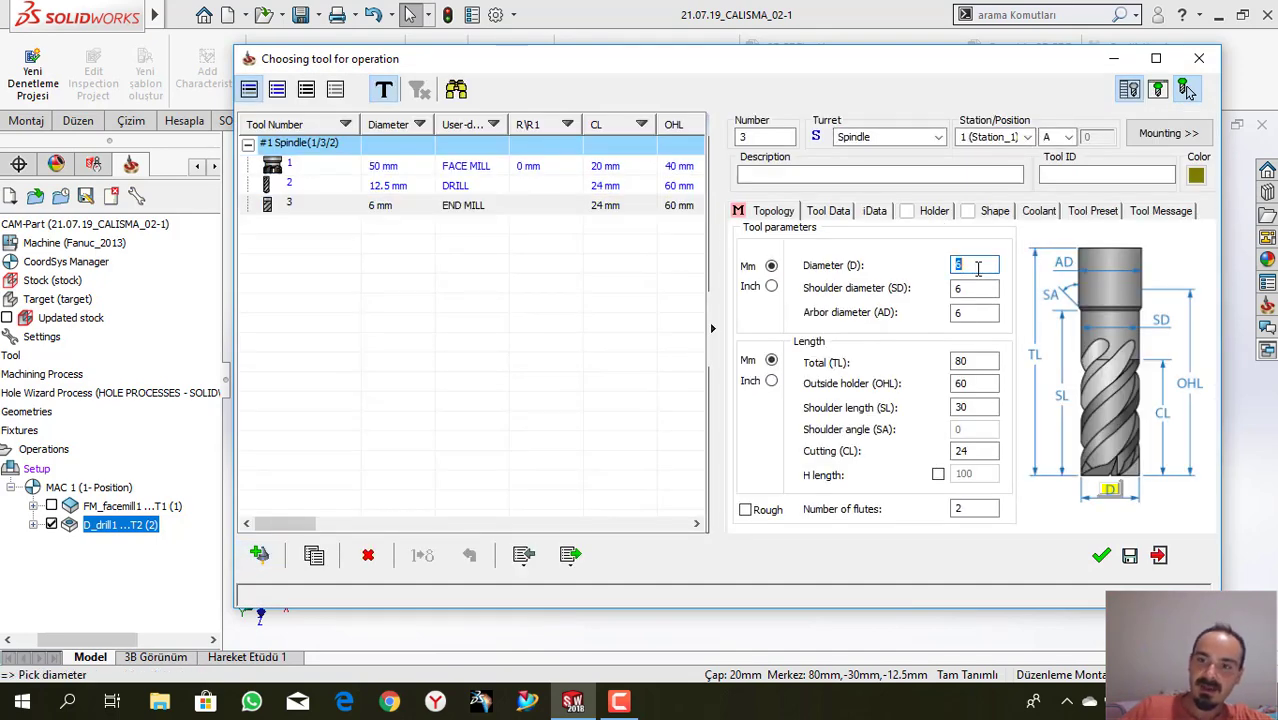
type("10")
left_click(958, 509)
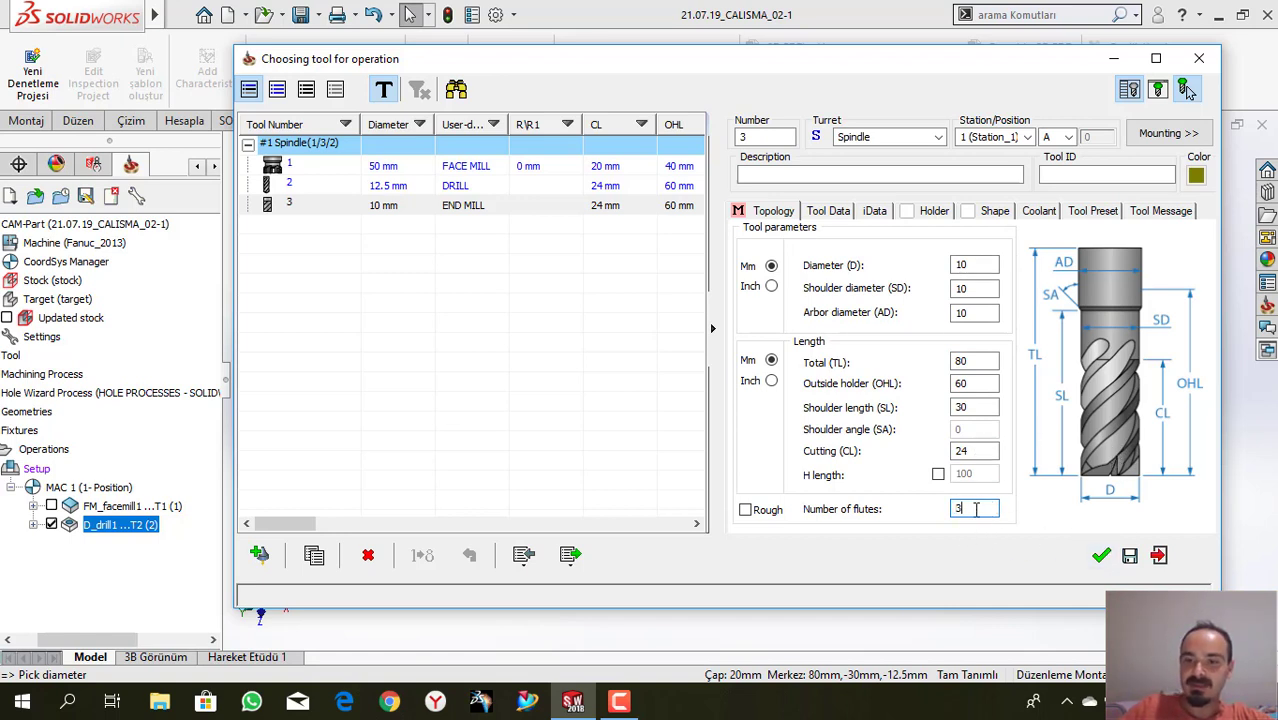
left_click(1101, 557)
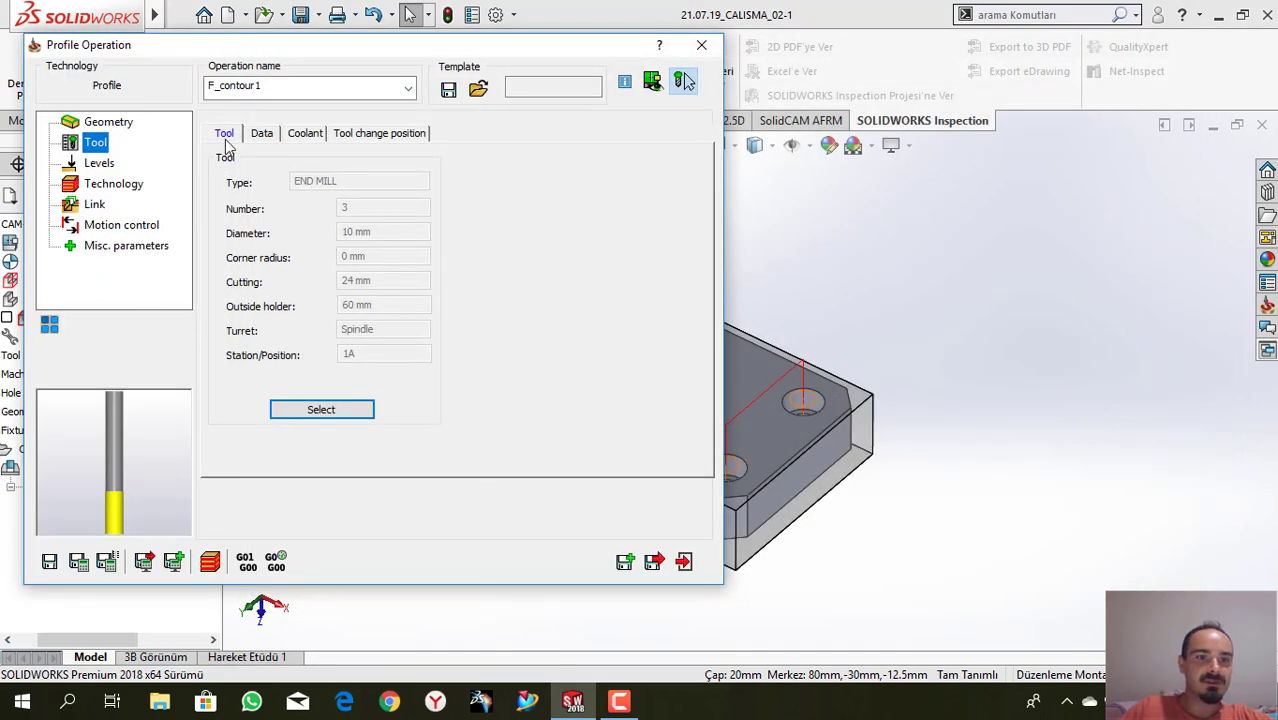
Set the cutting speed to 250 m/min with per-tooth feeds, 0.1 mm/tooth XY
left_click(260, 136)
left_click(596, 187)
key("Tab")
left_click(357, 173)
double_click(408, 196)
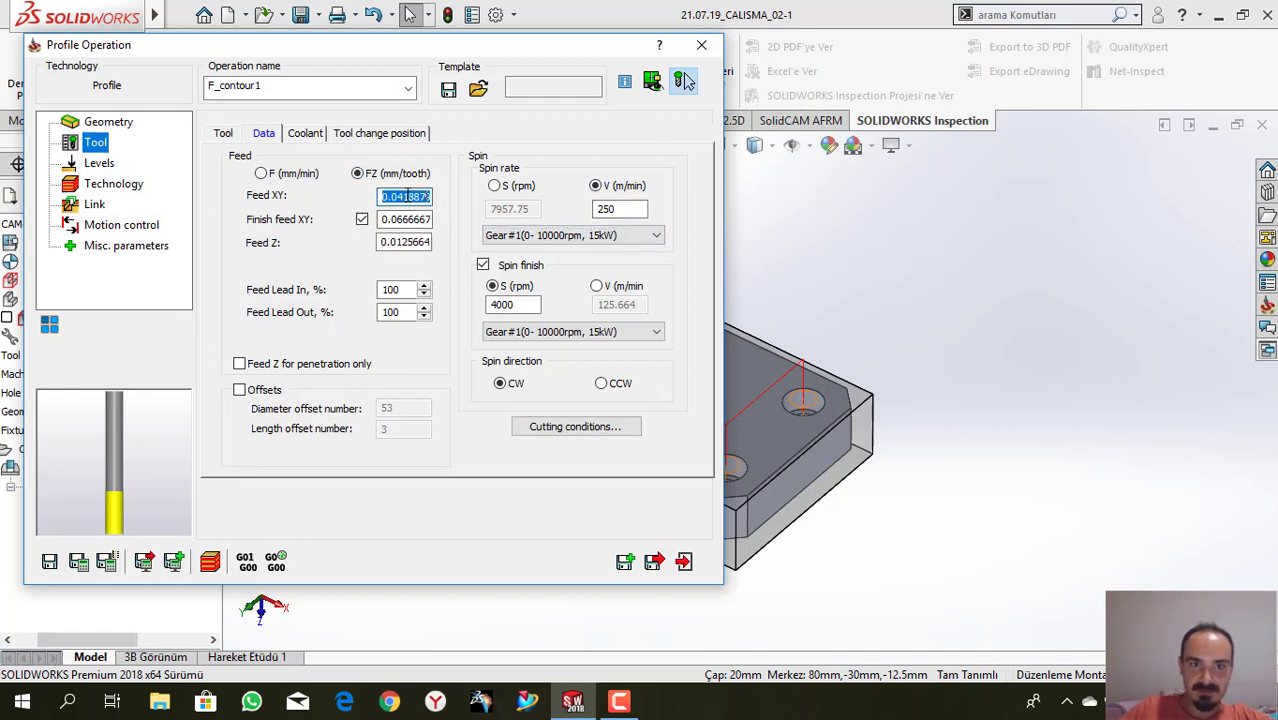
left_click(310, 174)
left_click(388, 176)
Pick the upper level and a counterbore floor as the lower level from the model
left_click(99, 162)
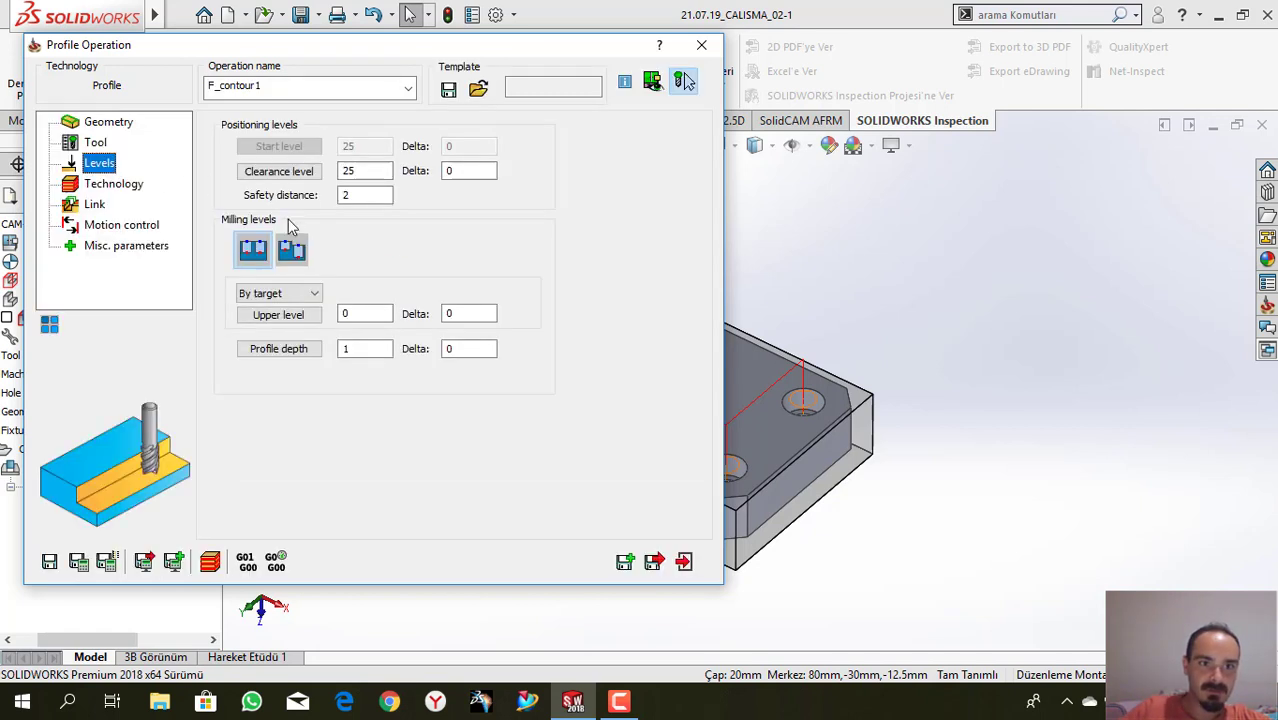
left_click(280, 315)
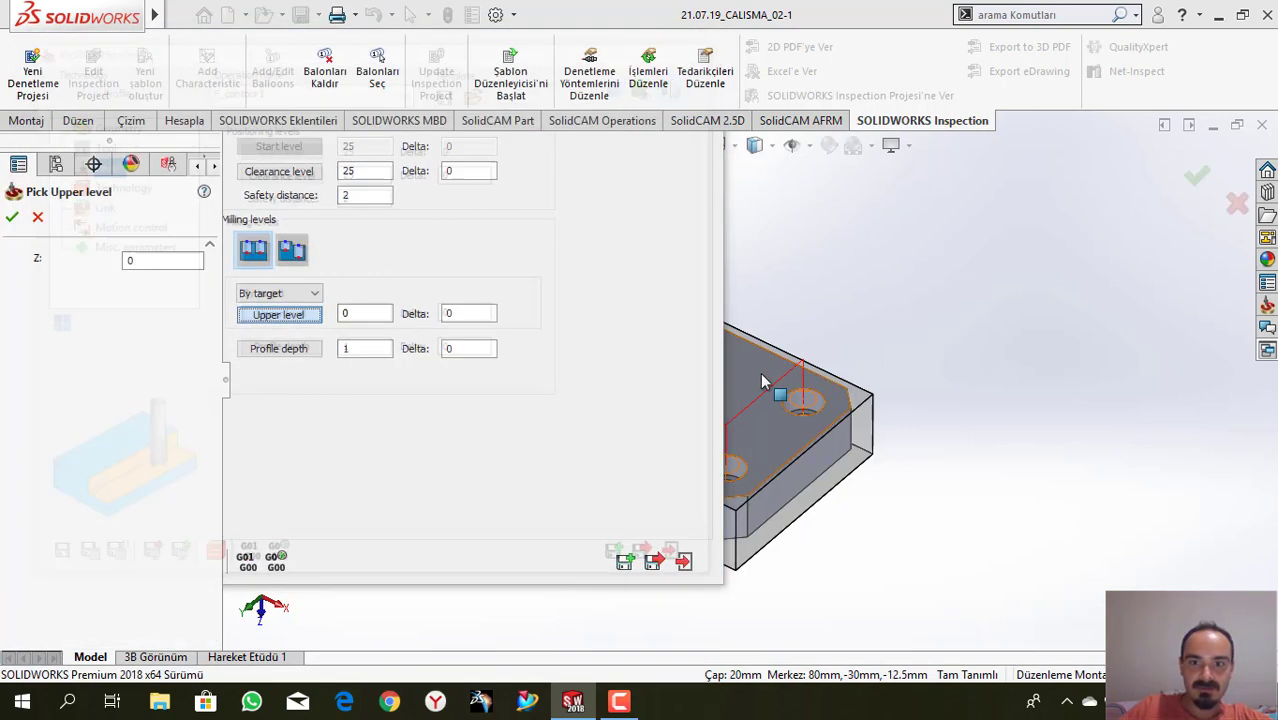
left_click(29, 218)
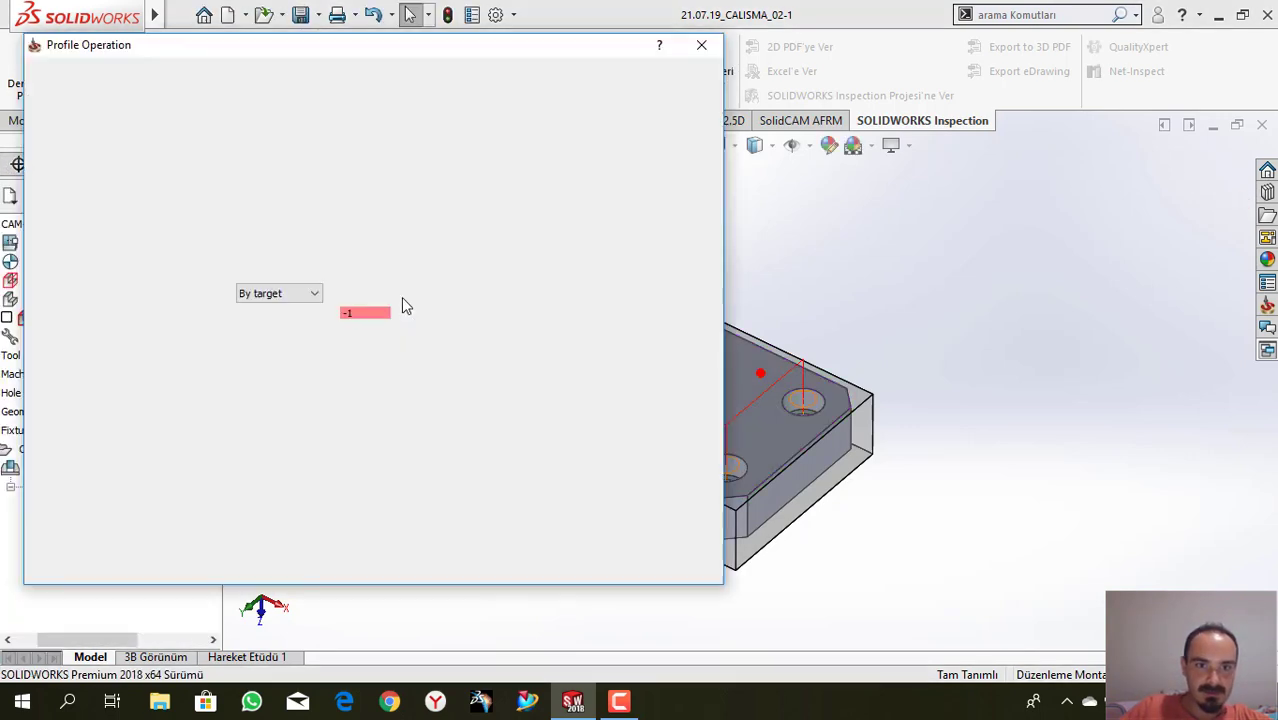
scroll(788, 409, "down", 3)
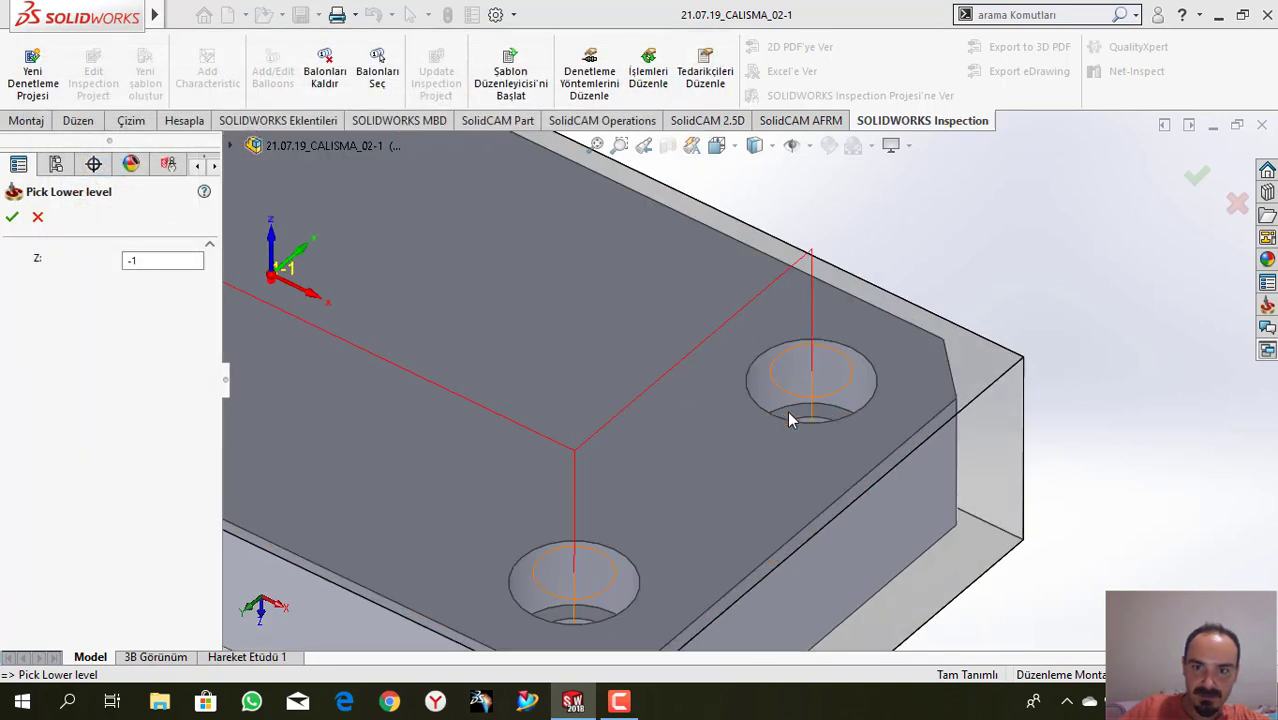
left_click(788, 409)
left_click(12, 217)
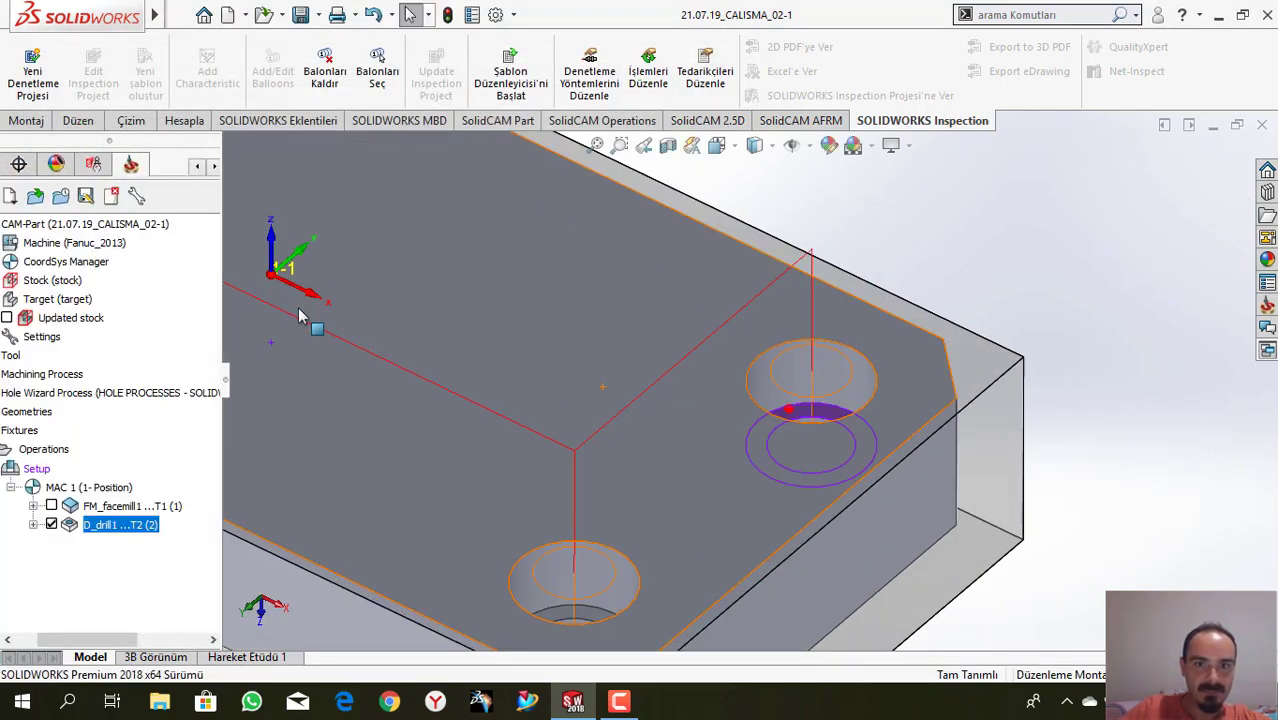
Open Modify Geometry from the Technology page and inspect chains 1–4, tool side Left
left_click(113, 183)
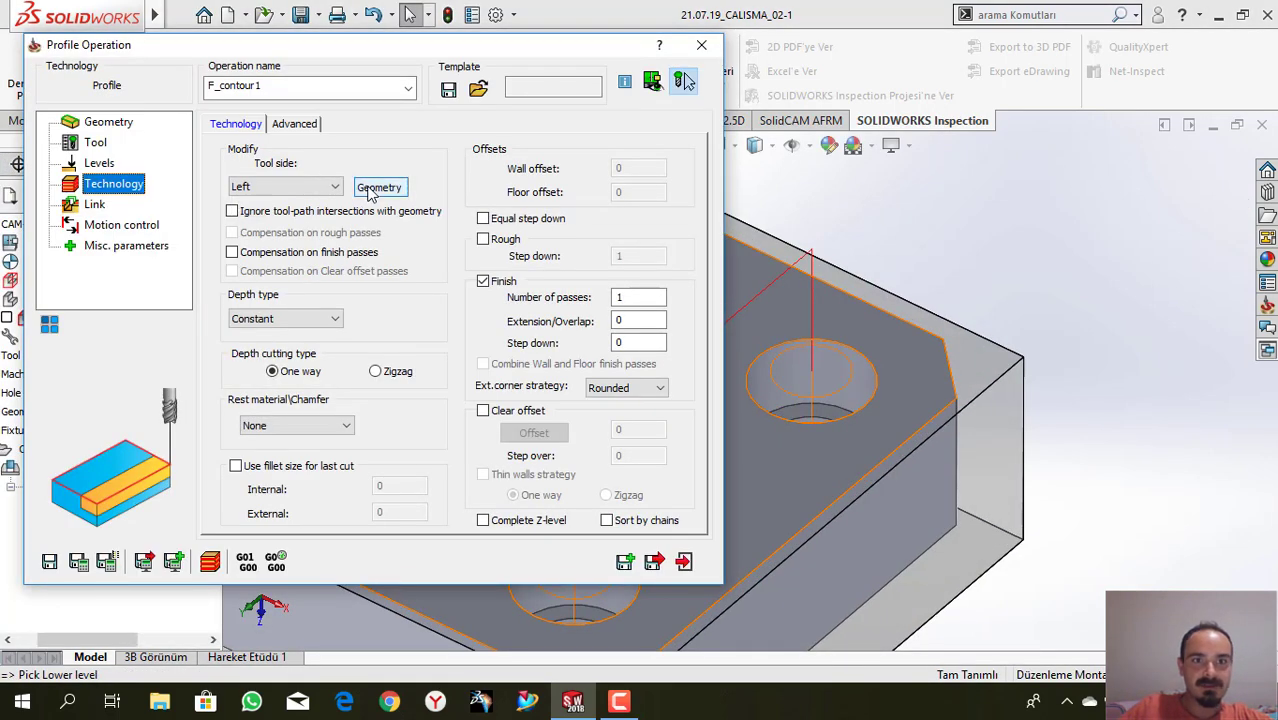
left_click(380, 188)
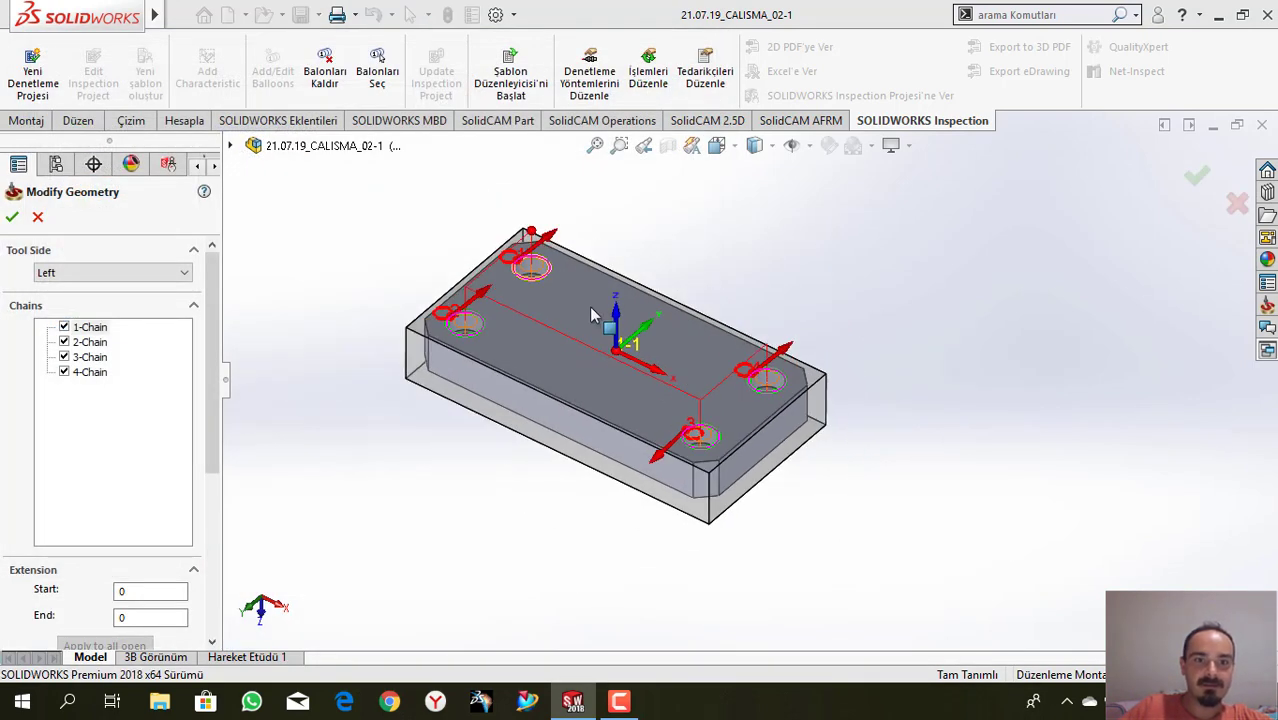
middle_click_drag(591, 316, 588, 350)
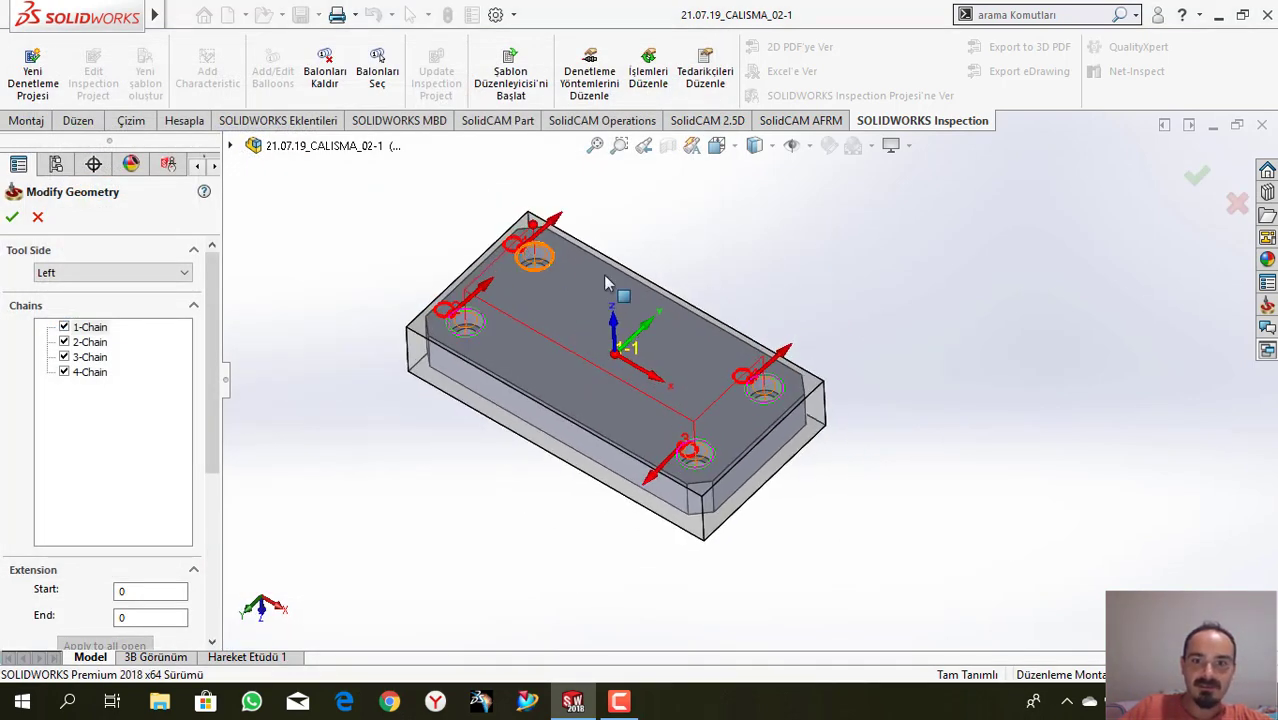
scroll(690, 396, "down", 2)
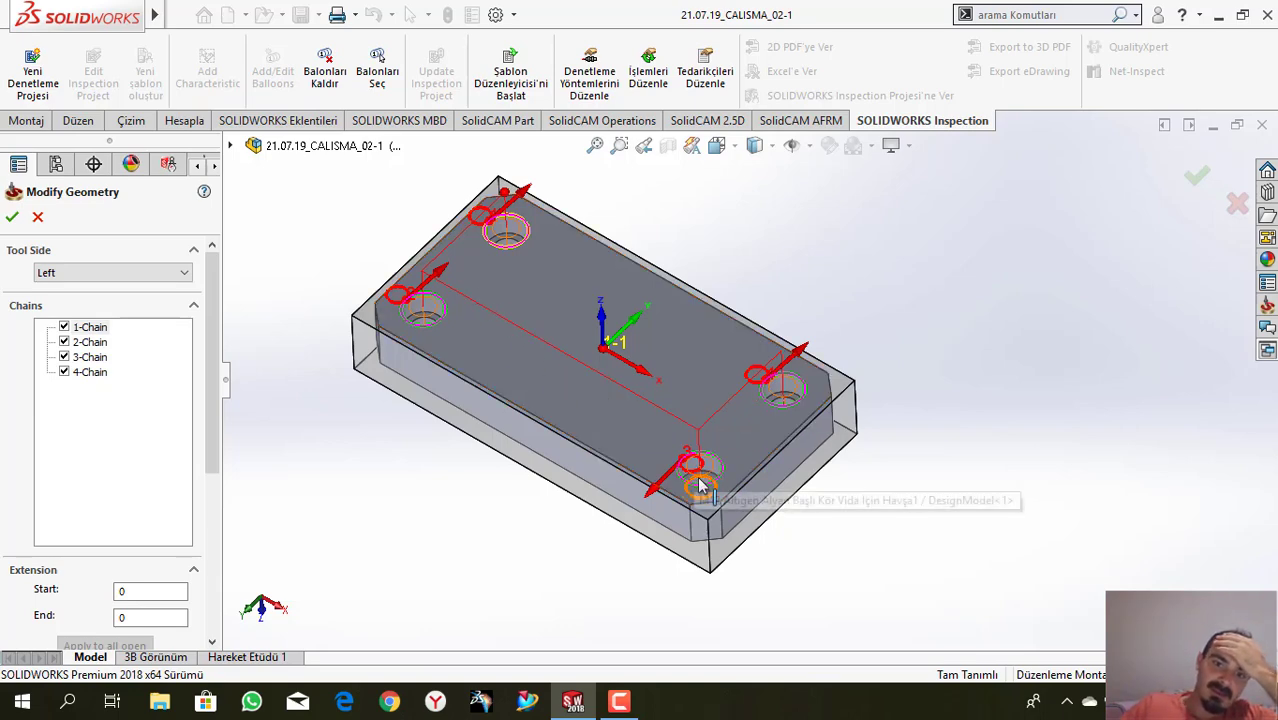
scroll(700, 468, "down", 3)
scroll(672, 288, "up", 3)
scroll(672, 288, "down", 1)
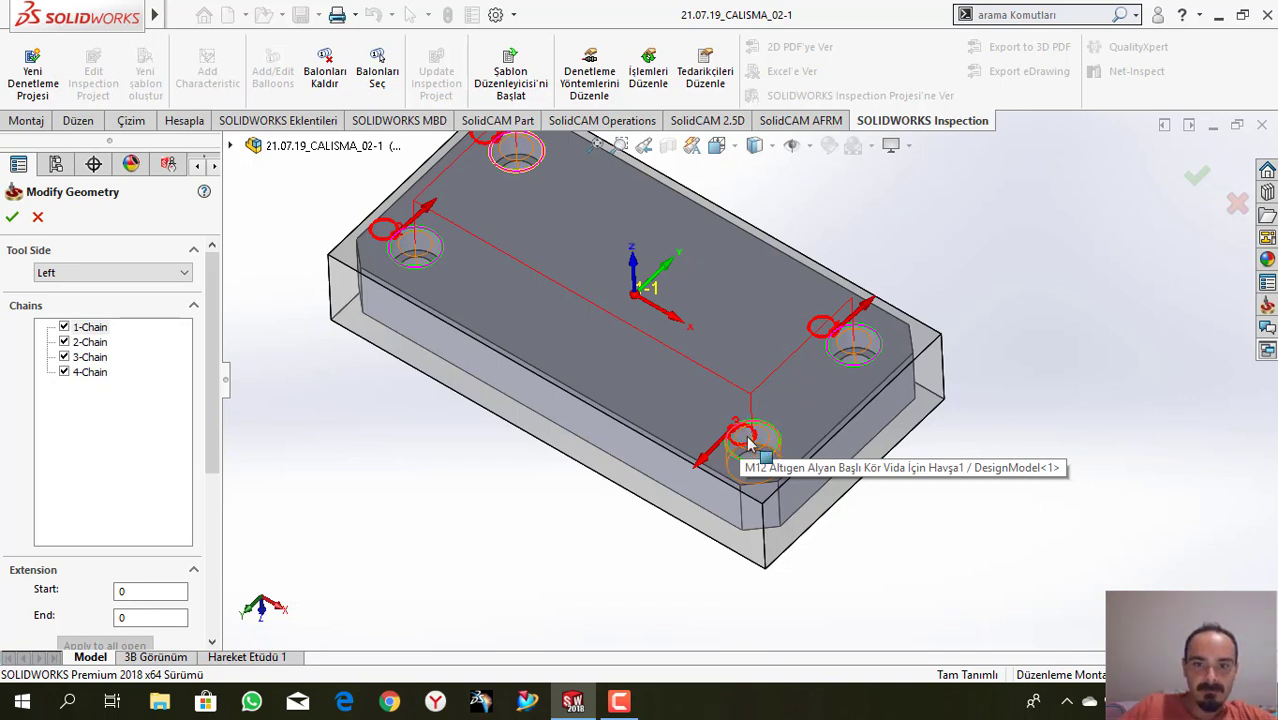
left_click(88, 374)
left_click(96, 329)
left_click(87, 358)
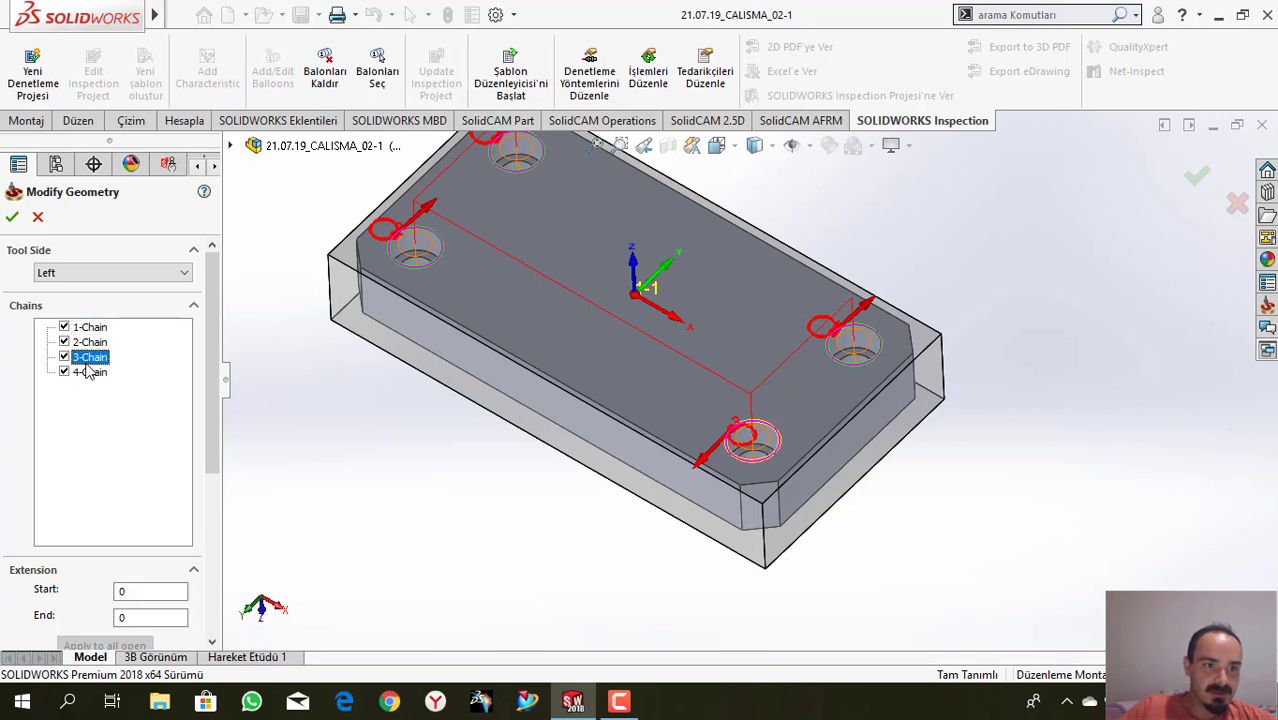
left_click_drag(213, 370, 225, 345)
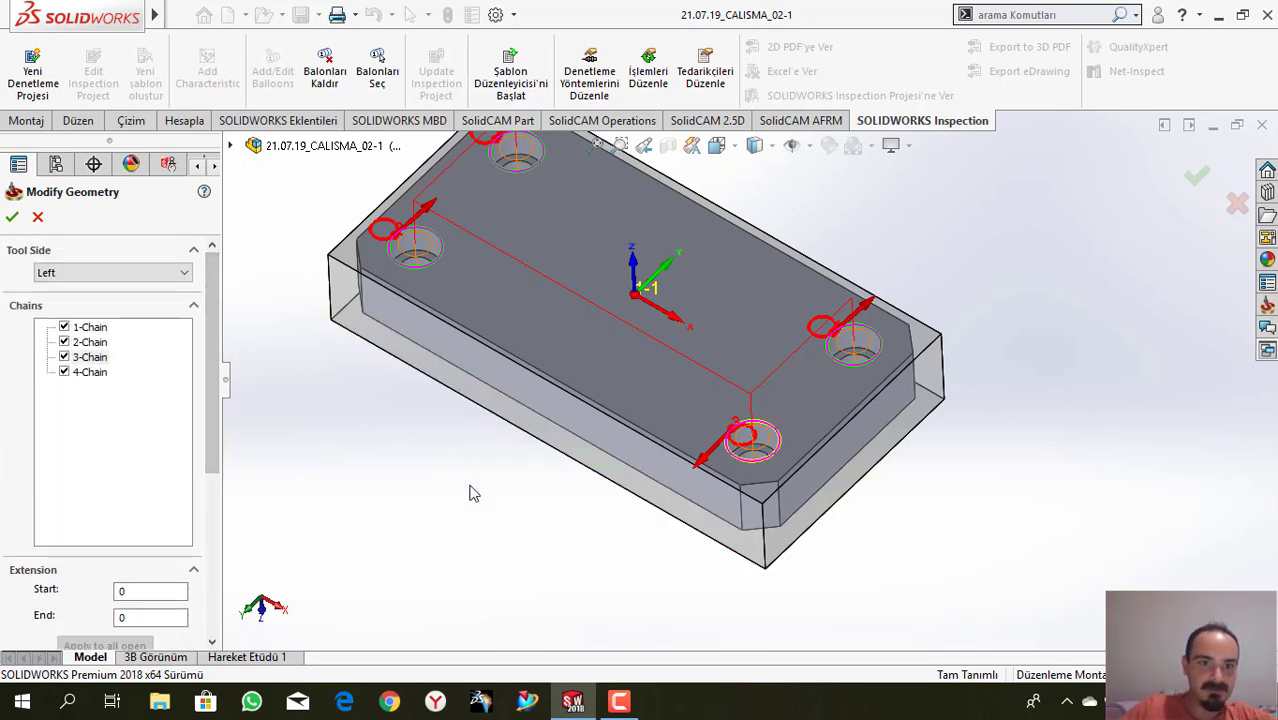
Change the tool side of all four hole chains from Left to Right
right_click(100, 333)
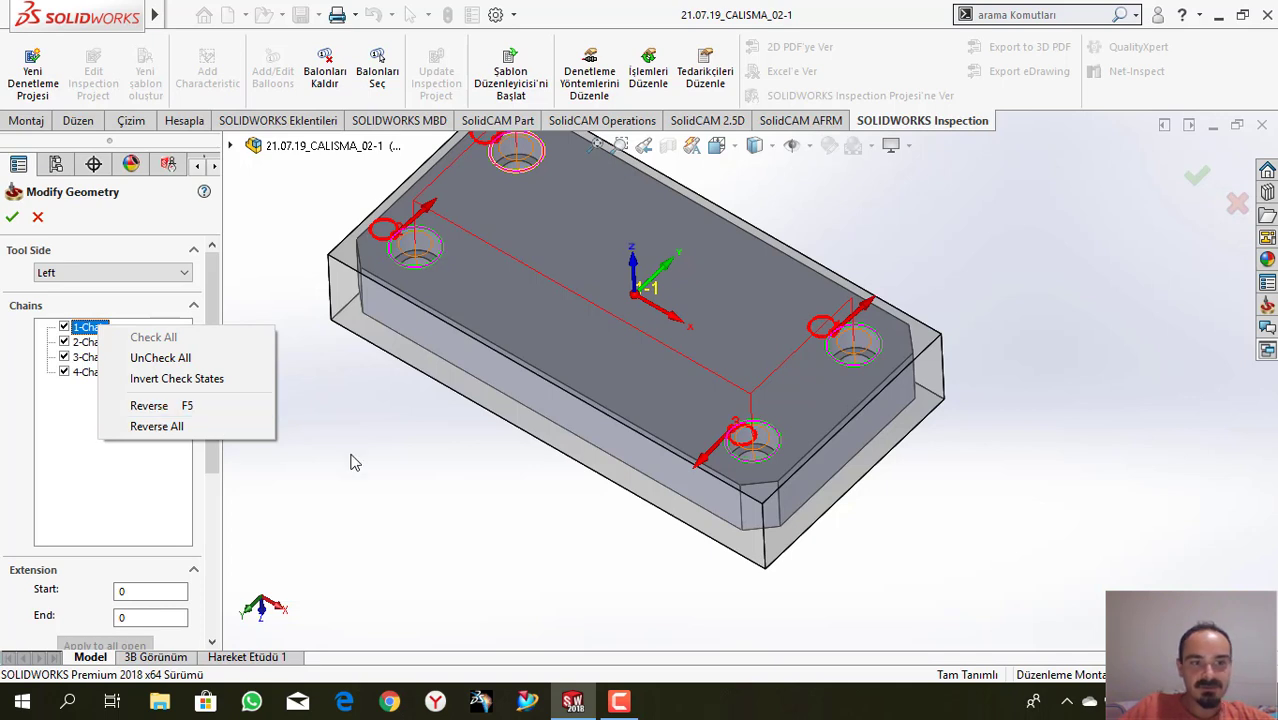
left_click(183, 402)
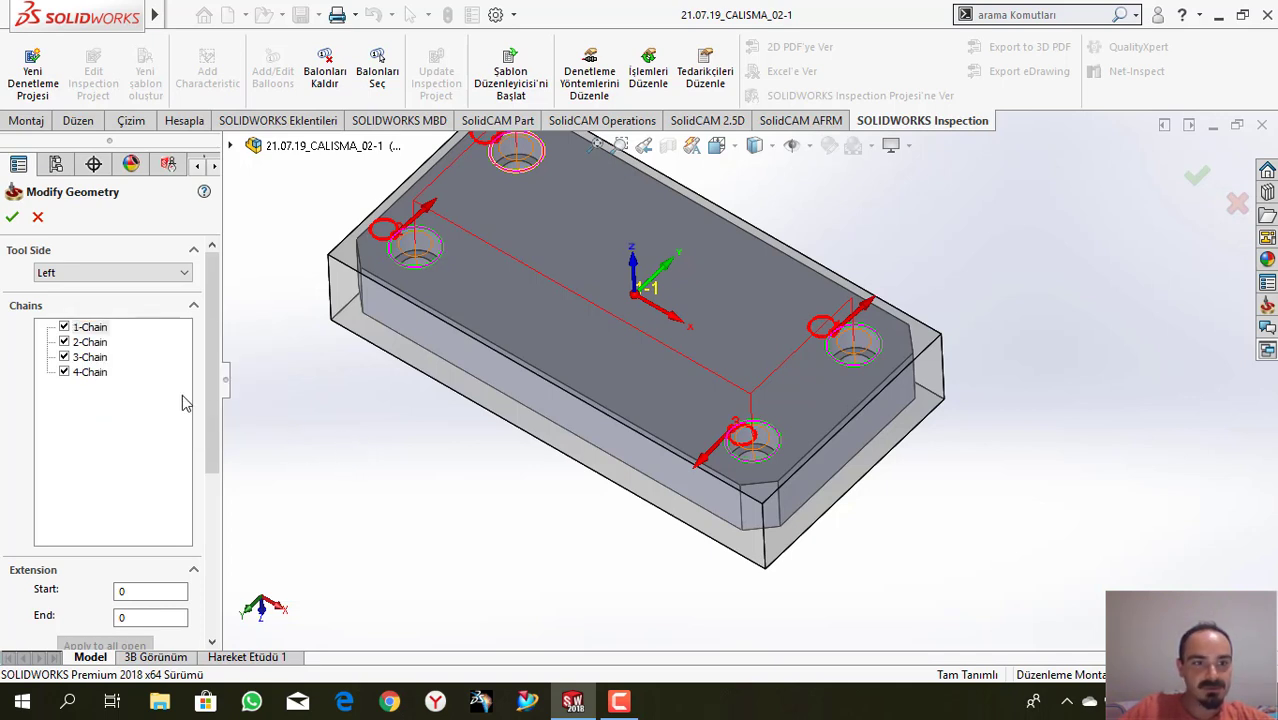
left_click(90, 358)
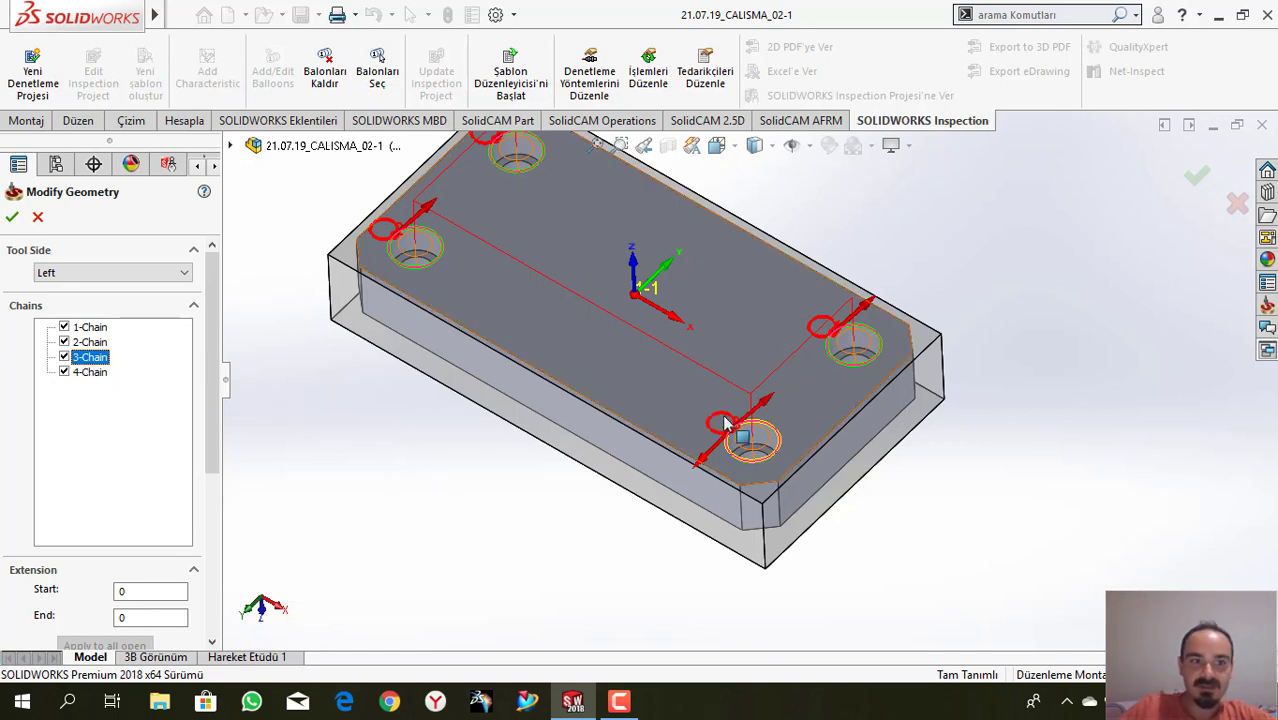
left_click(120, 273)
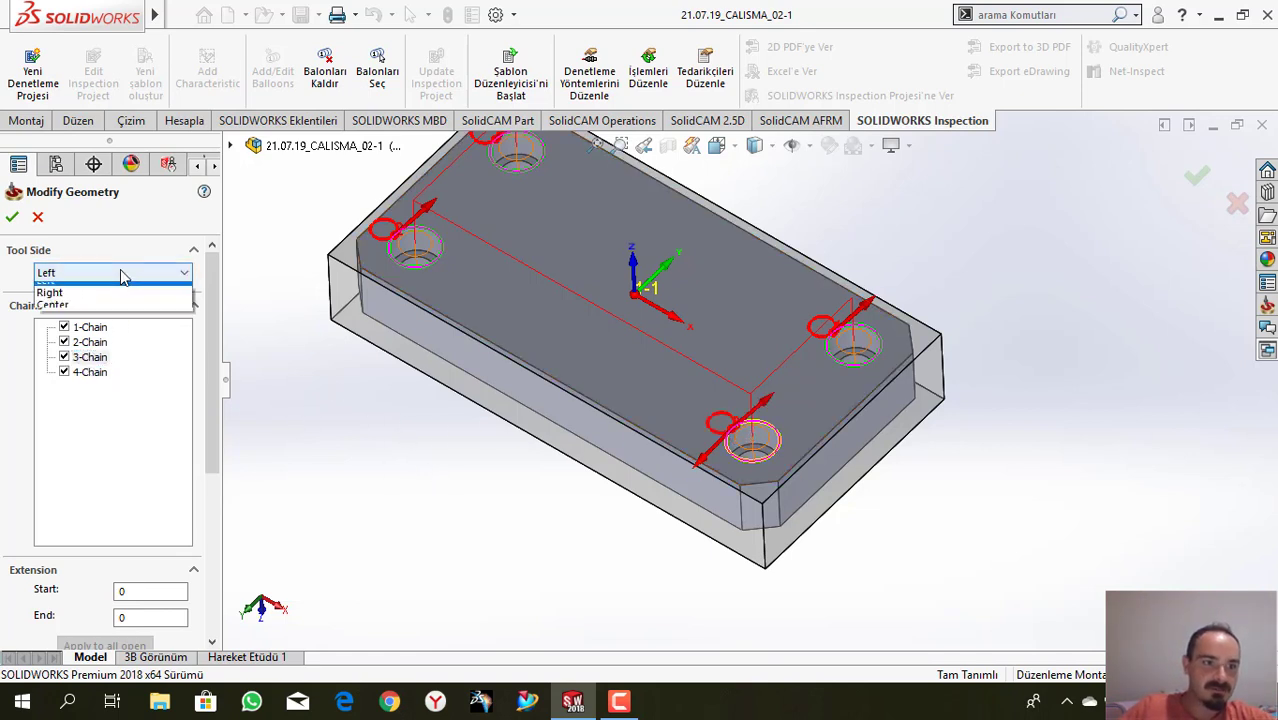
left_click(108, 303)
middle_click_drag(237, 333, 650, 251)
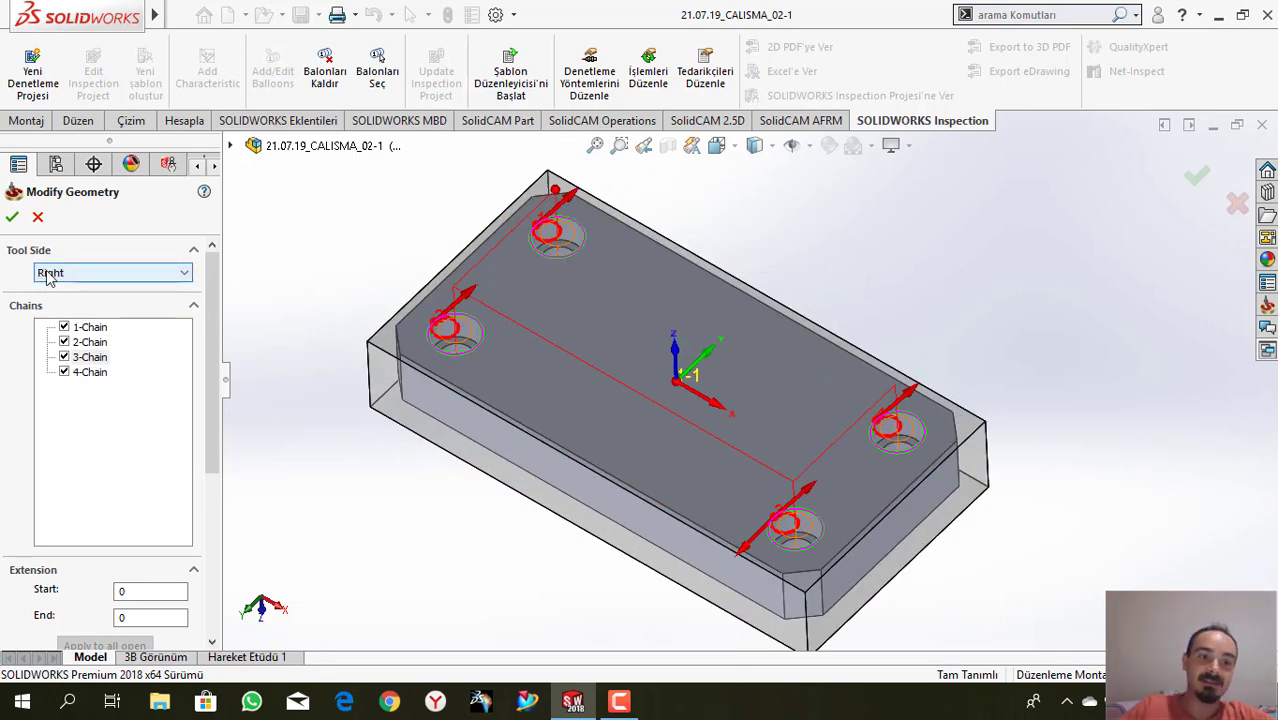
left_click_drag(208, 323, 213, 433)
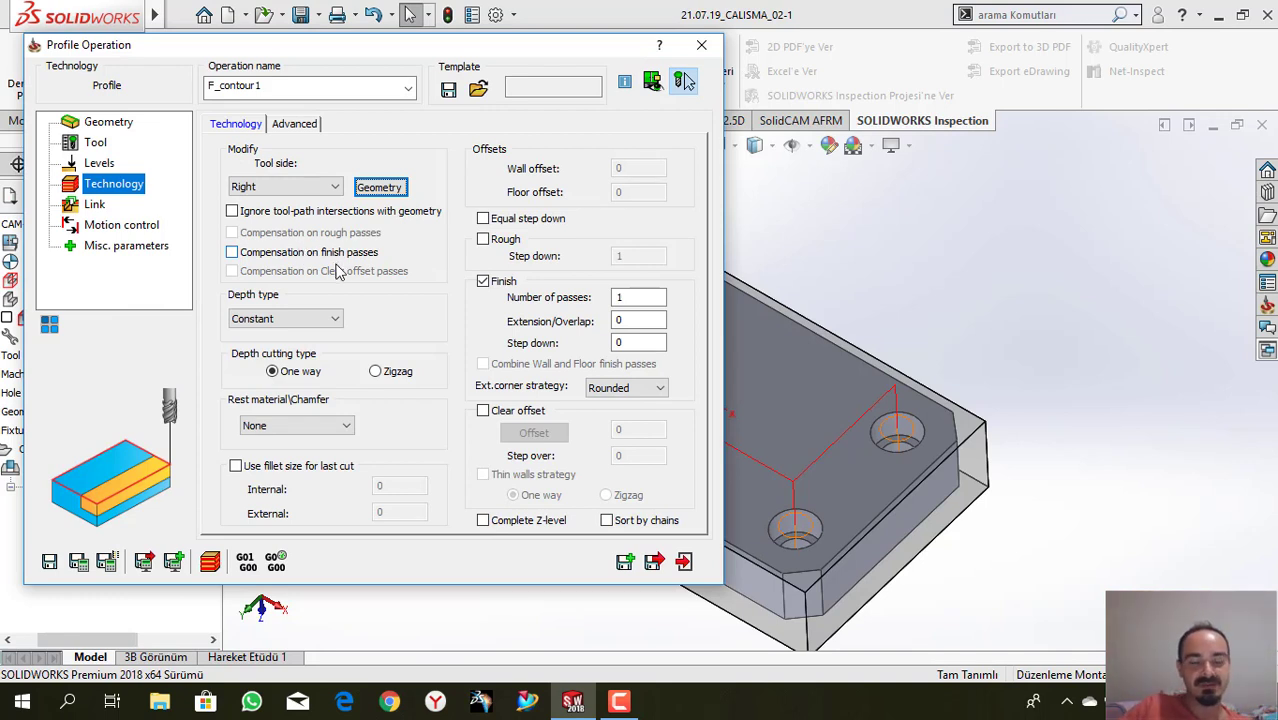
Enable equal-step Rough passes with max step down 4, zero wall and floor offsets, and Finish off
scroll(887, 428, "up", 3)
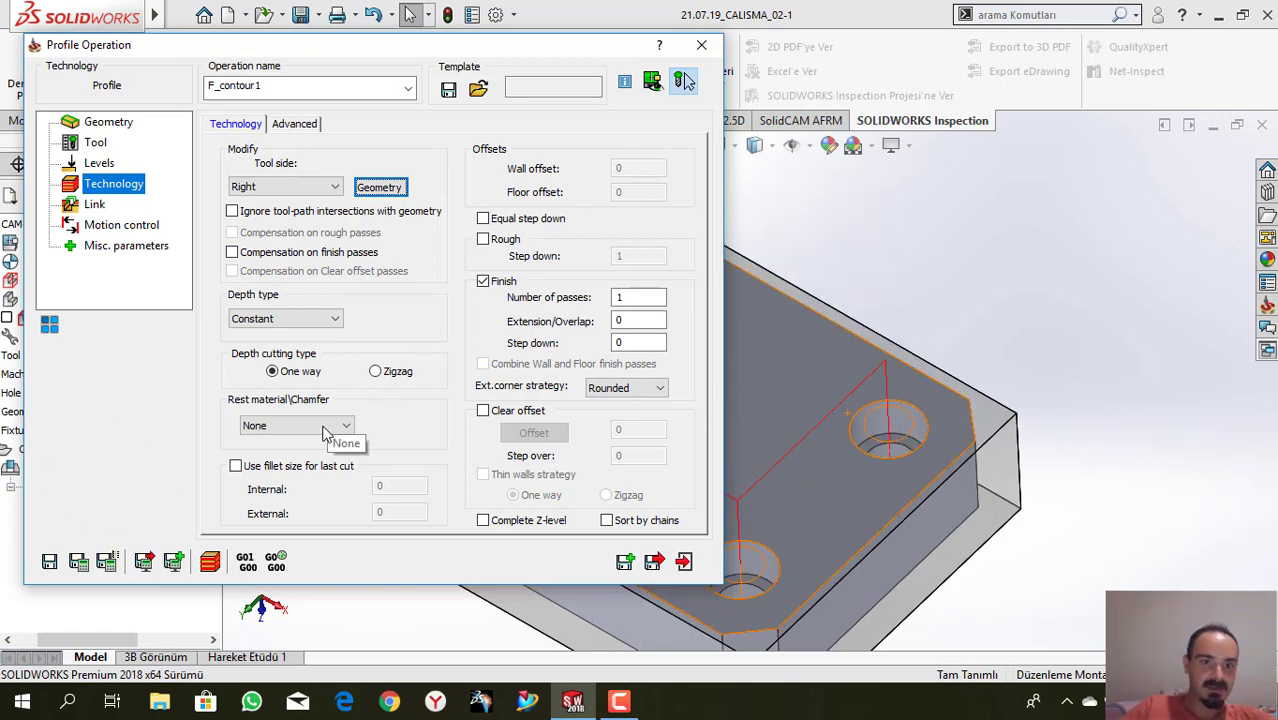
left_click(513, 220)
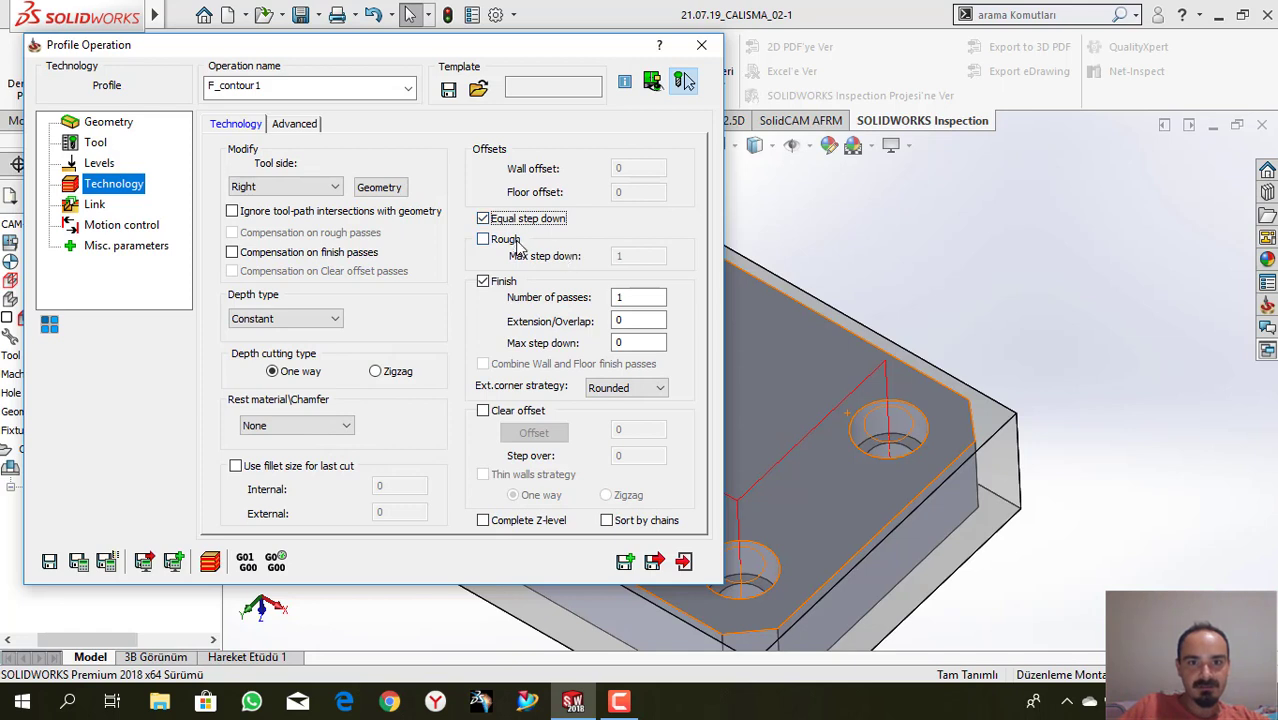
left_click(515, 241)
double_click(620, 256)
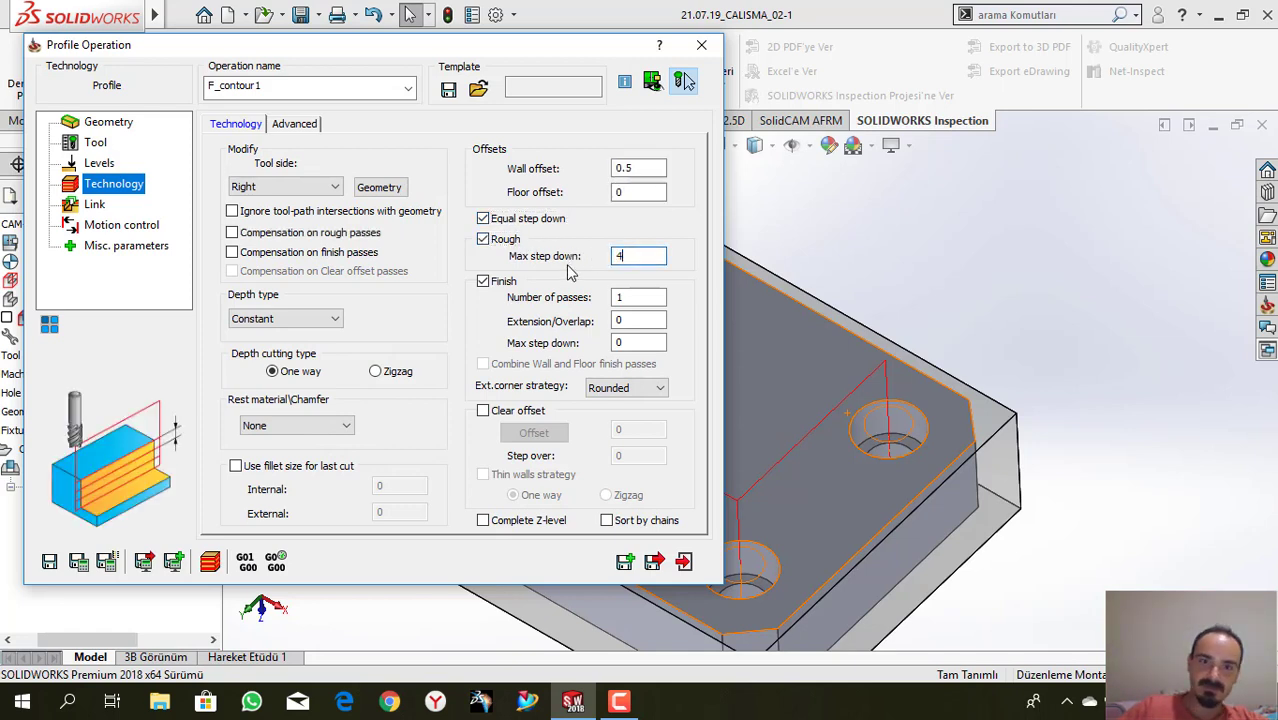
key("shift+Tab")
key("shift+Tab")
key("shift+Tab")
key("shift+Tab")
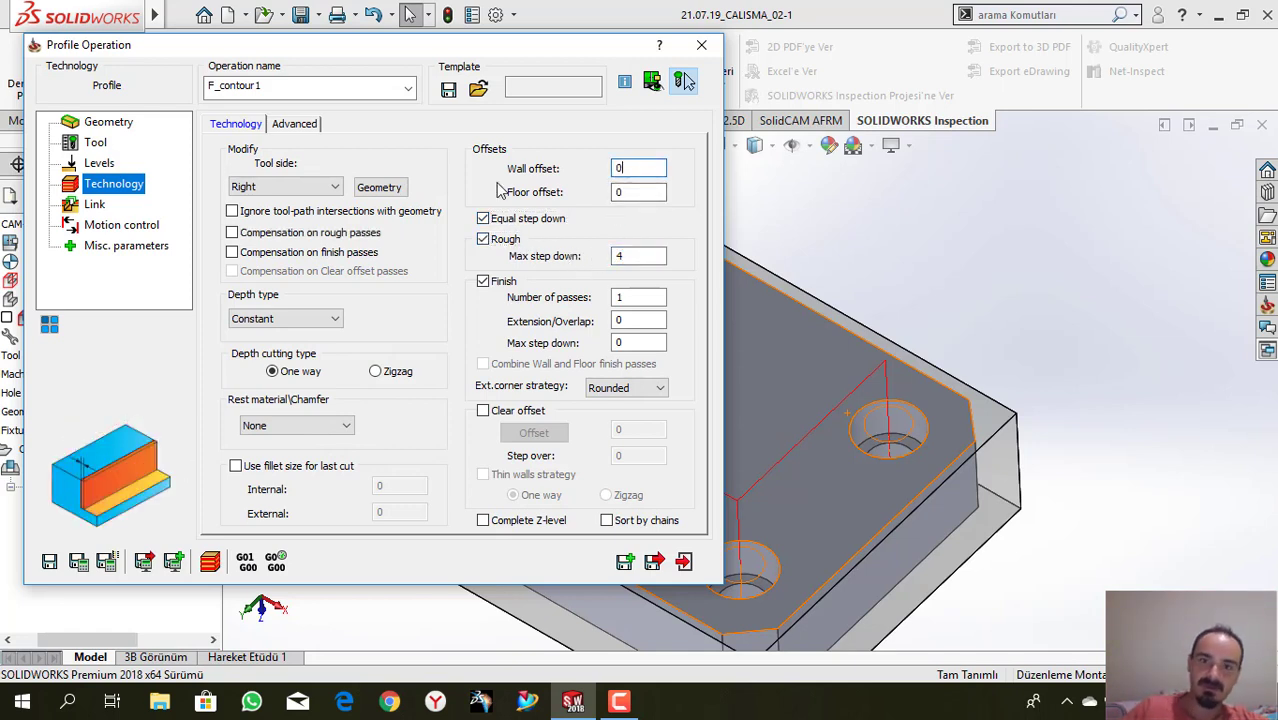
key("Tab")
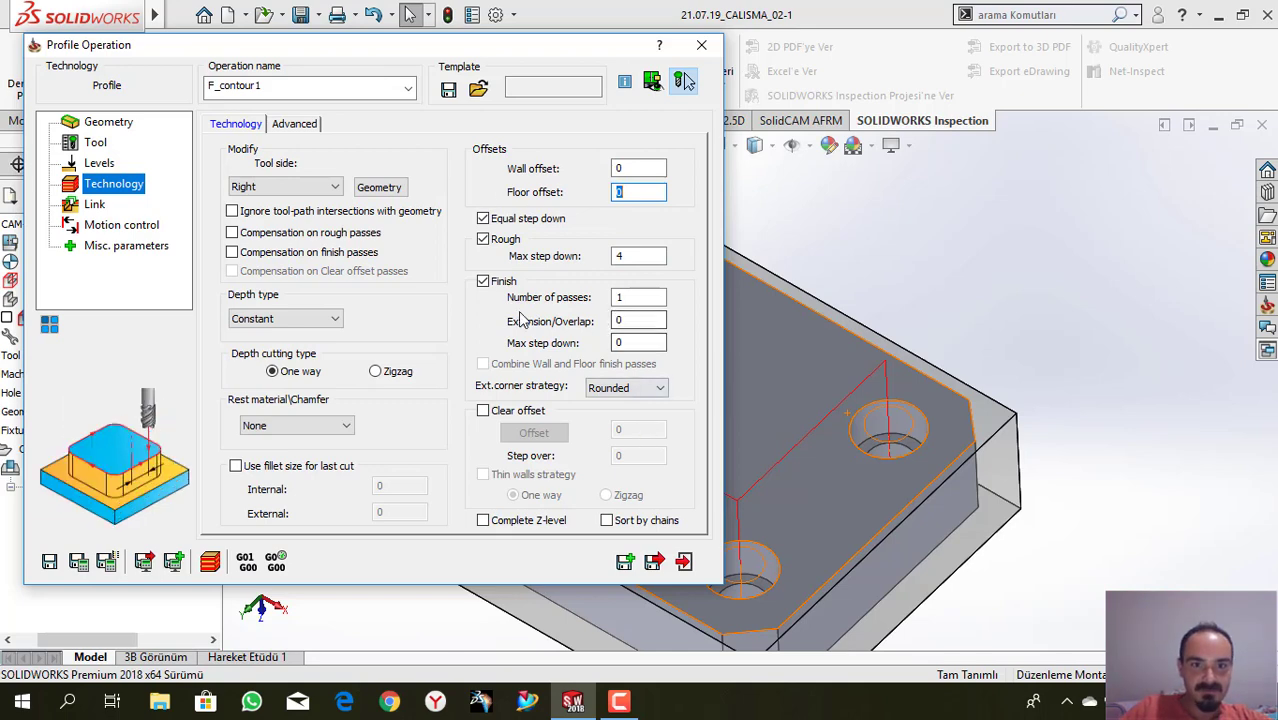
left_click(500, 284)
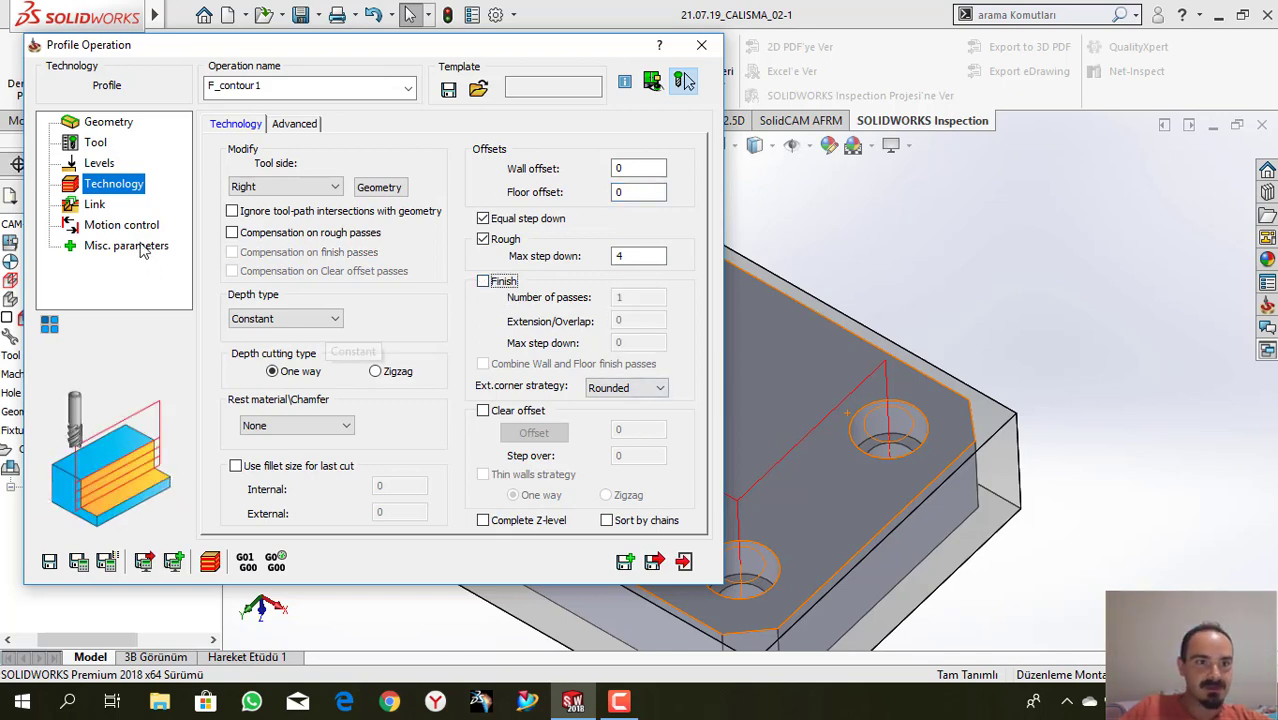
Keep Feed ramping and an Arc lead-in starting from the circle's centre
left_click(98, 206)
left_click(323, 150)
left_click(287, 166)
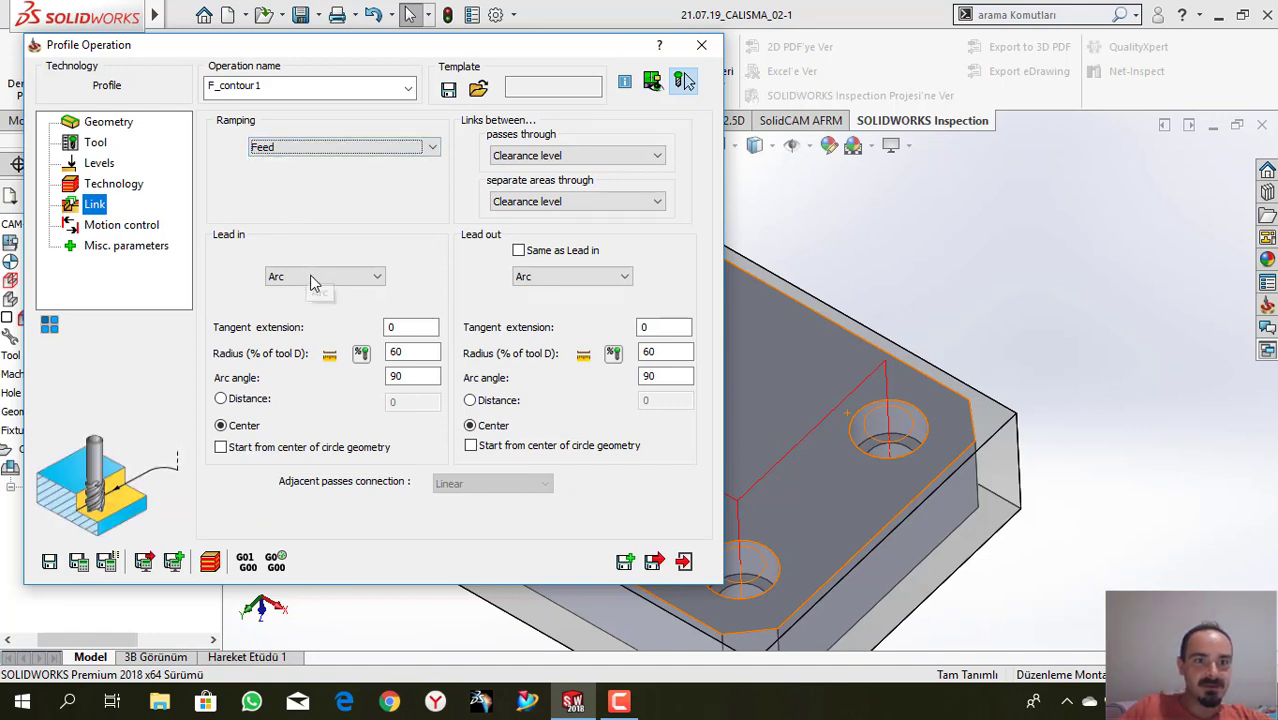
left_click(314, 279)
left_click(320, 317)
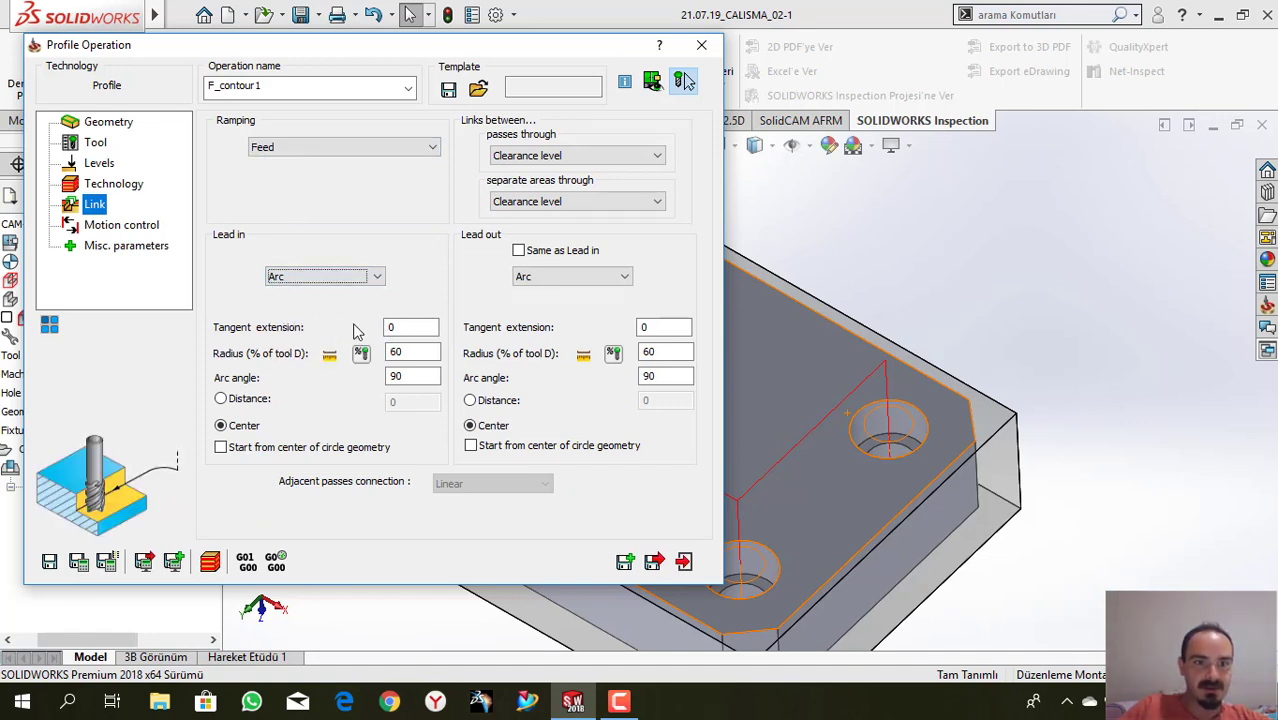
left_click(221, 448)
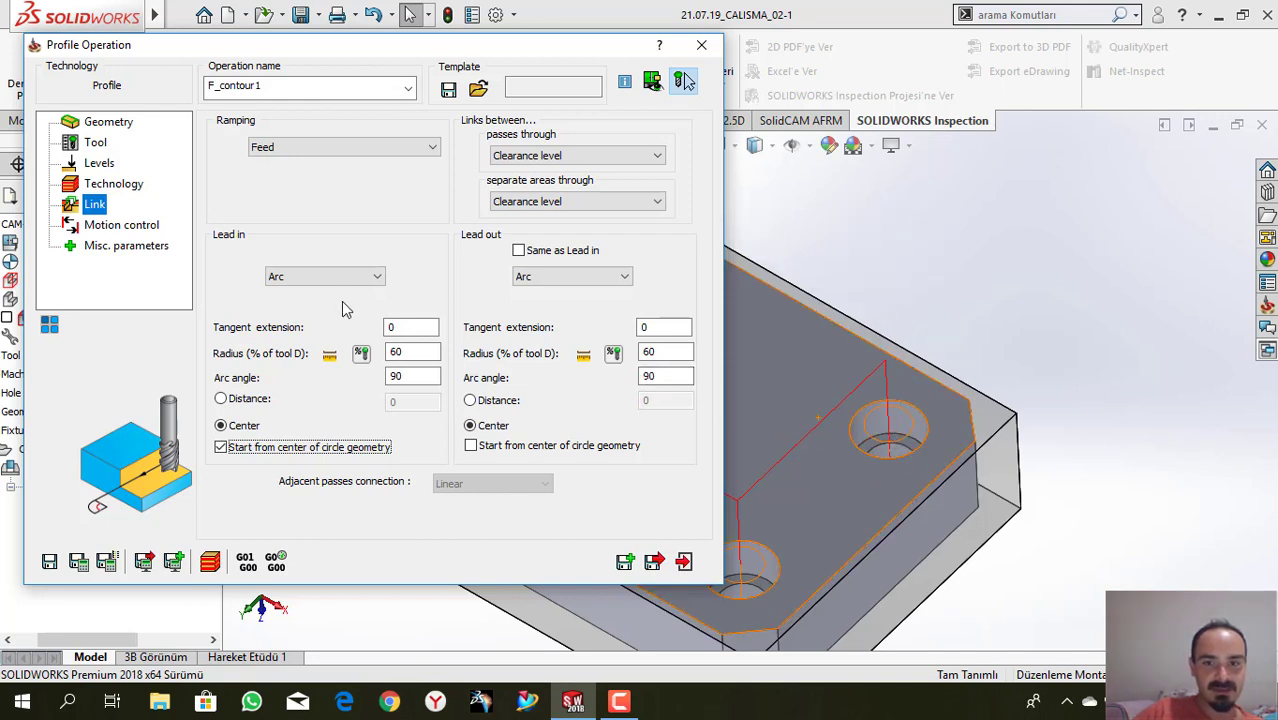
Link passes and separate areas through safety distances, match lead-out to lead-in, and calculate
left_click(545, 155)
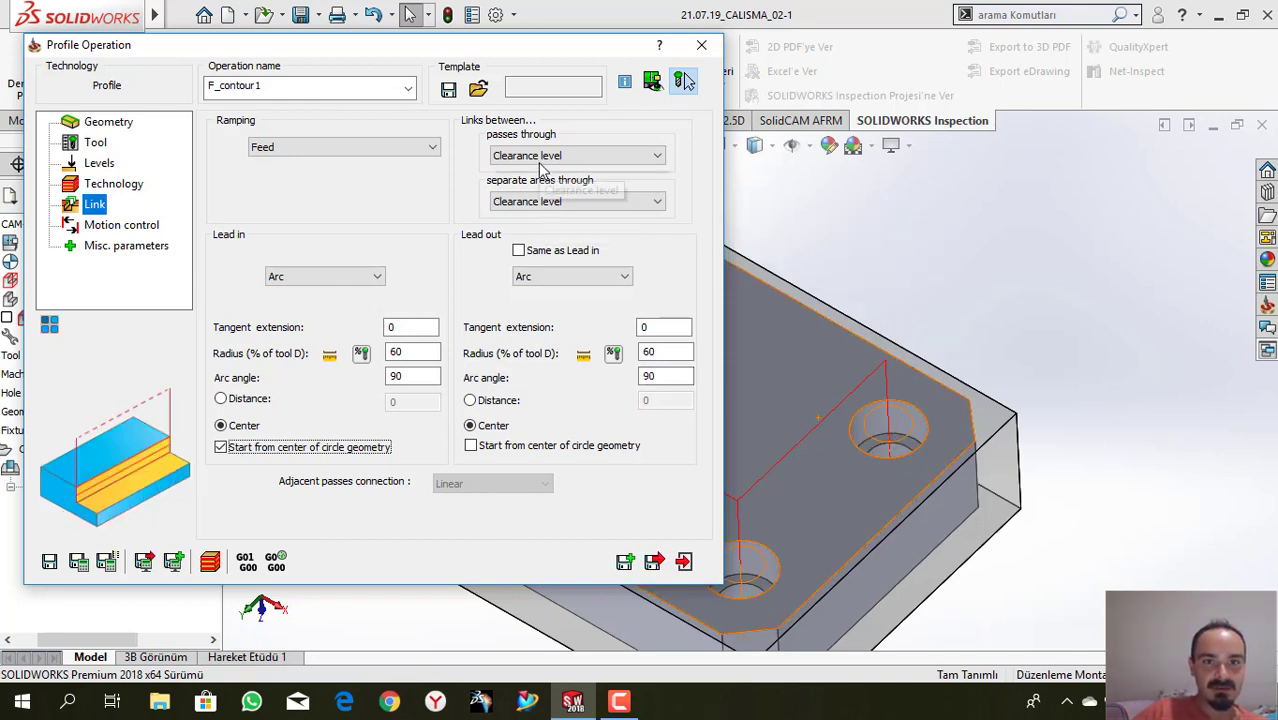
left_click(551, 197)
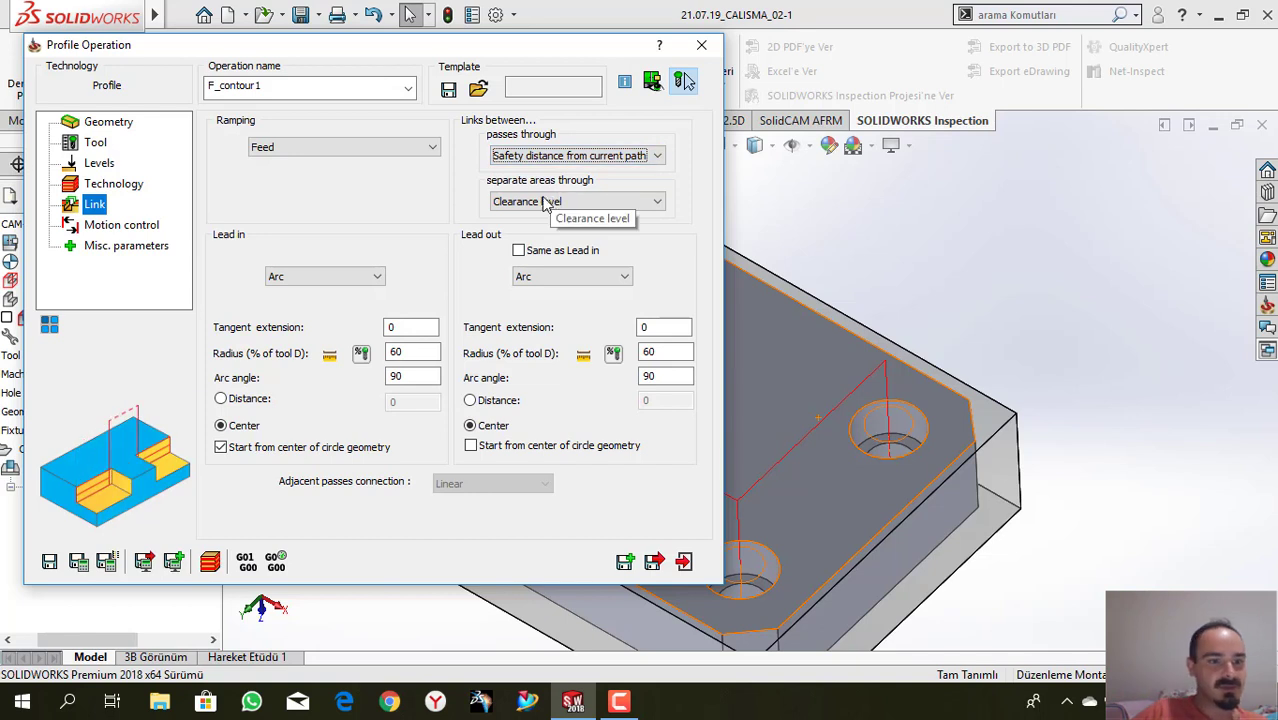
left_click(560, 155)
left_click(555, 183)
left_click(527, 203)
left_click(541, 243)
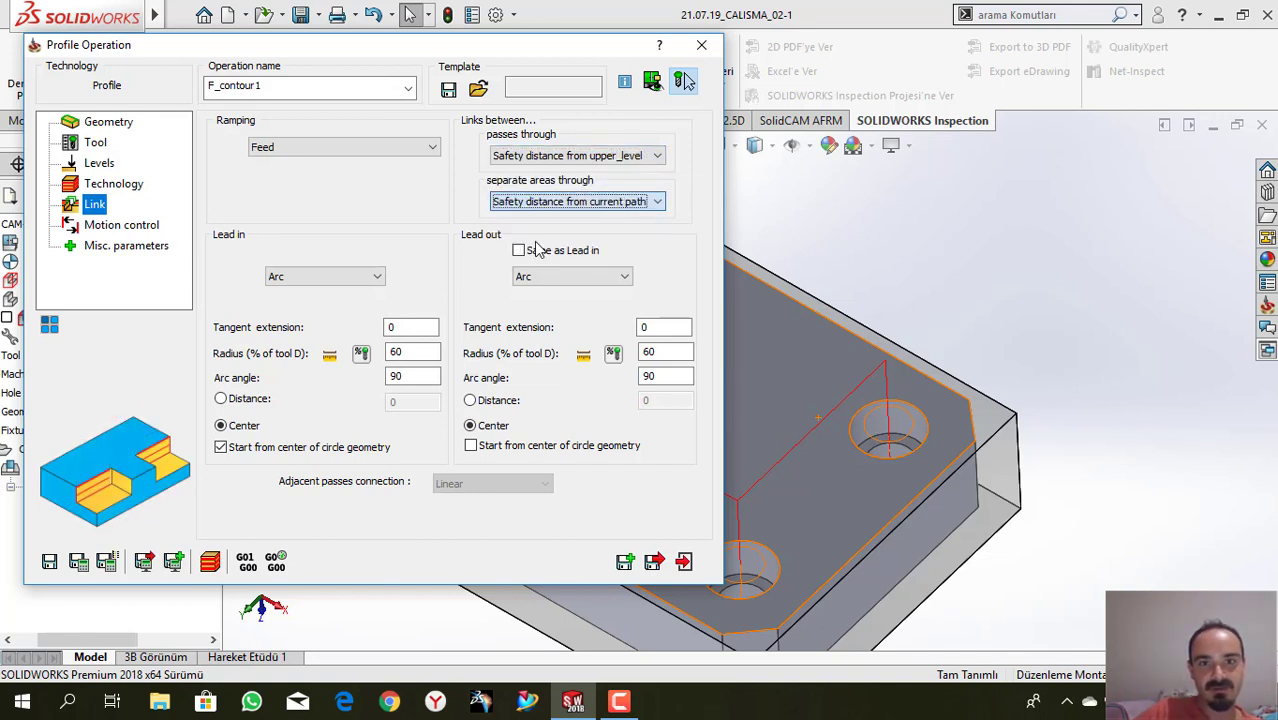
left_click(555, 202)
left_click(545, 243)
left_click(518, 250)
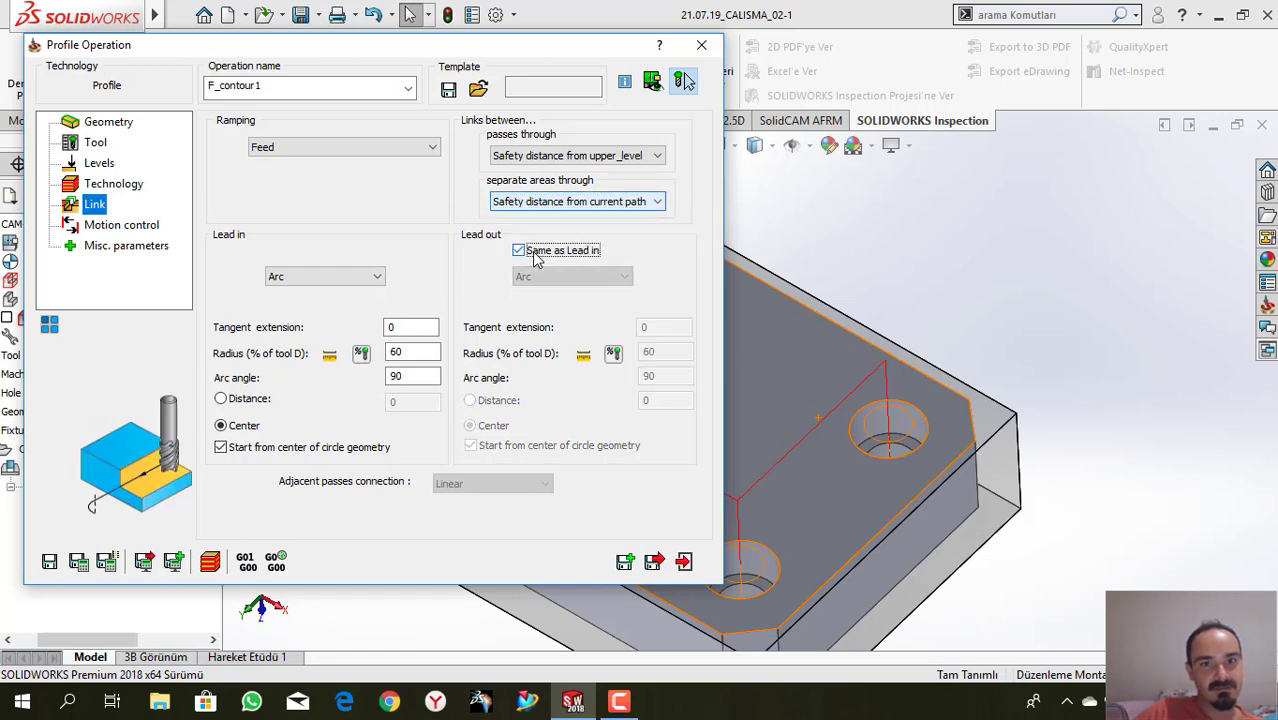
left_click(78, 561)
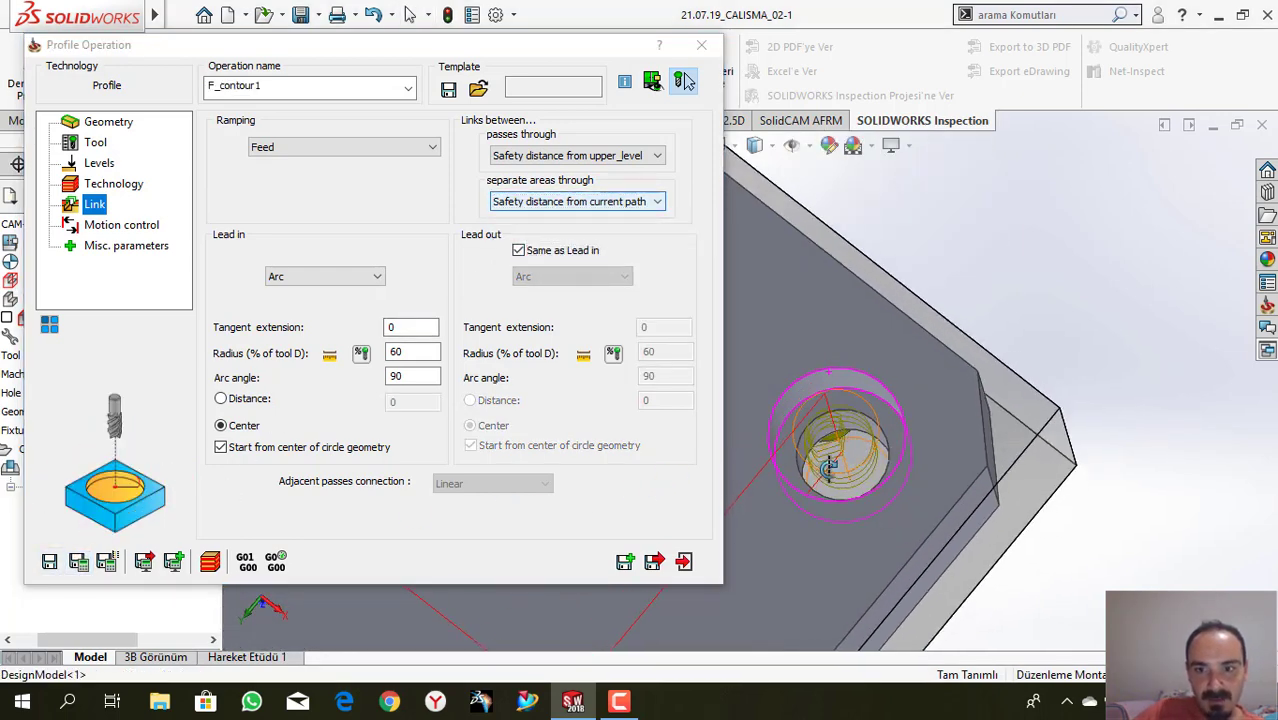
scroll(821, 417, "up", 1)
scroll(821, 417, "up", 2)
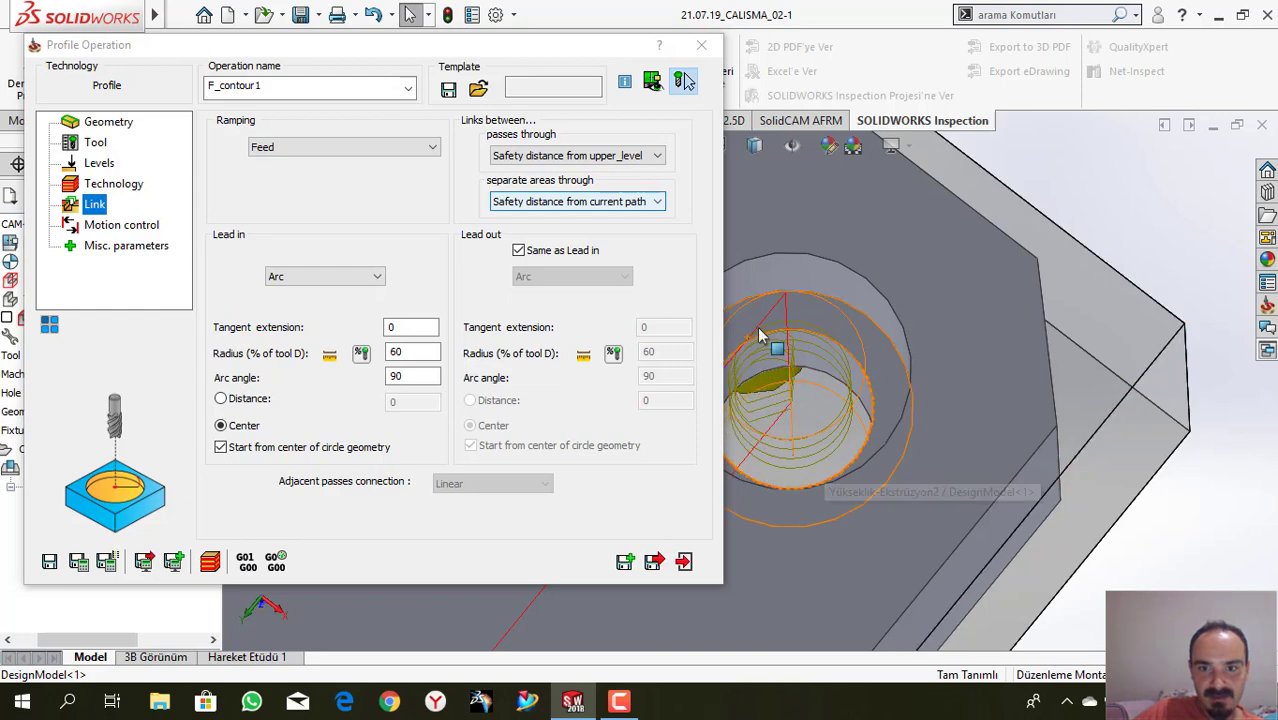
Start a SolidVerify simulation and single-step the tool into and around the first hole
left_click(653, 561)
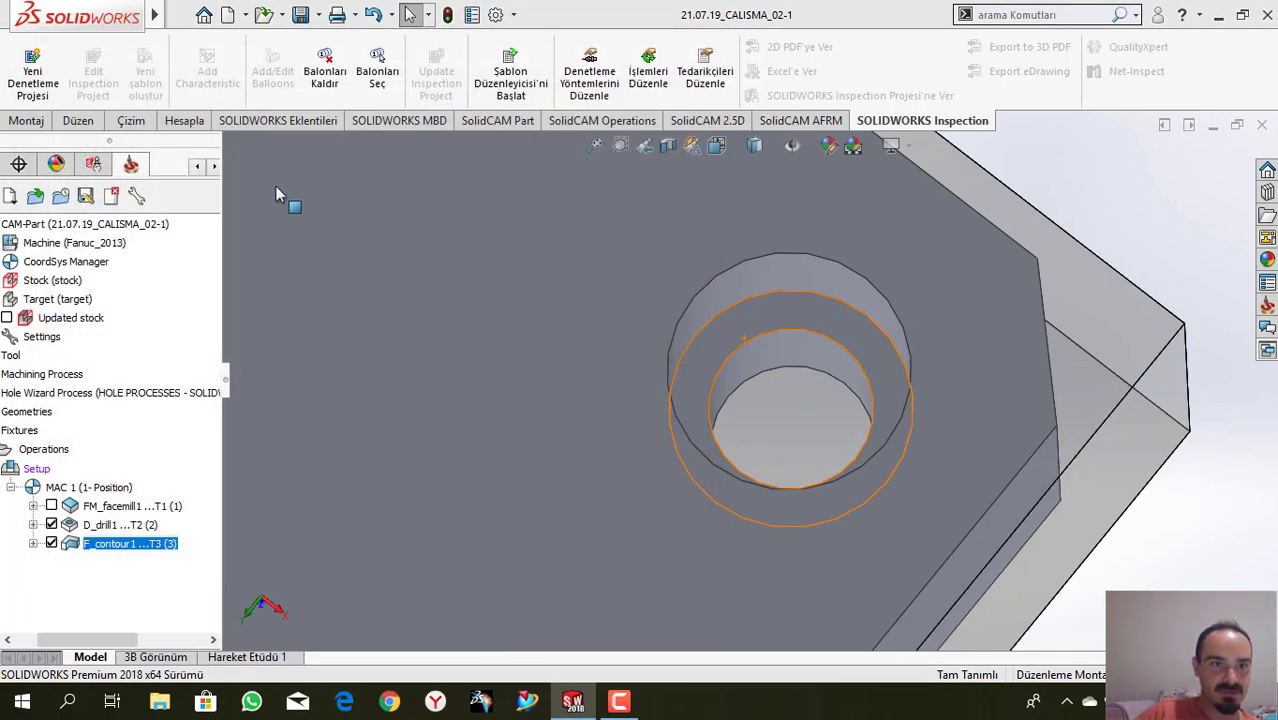
left_click(262, 249)
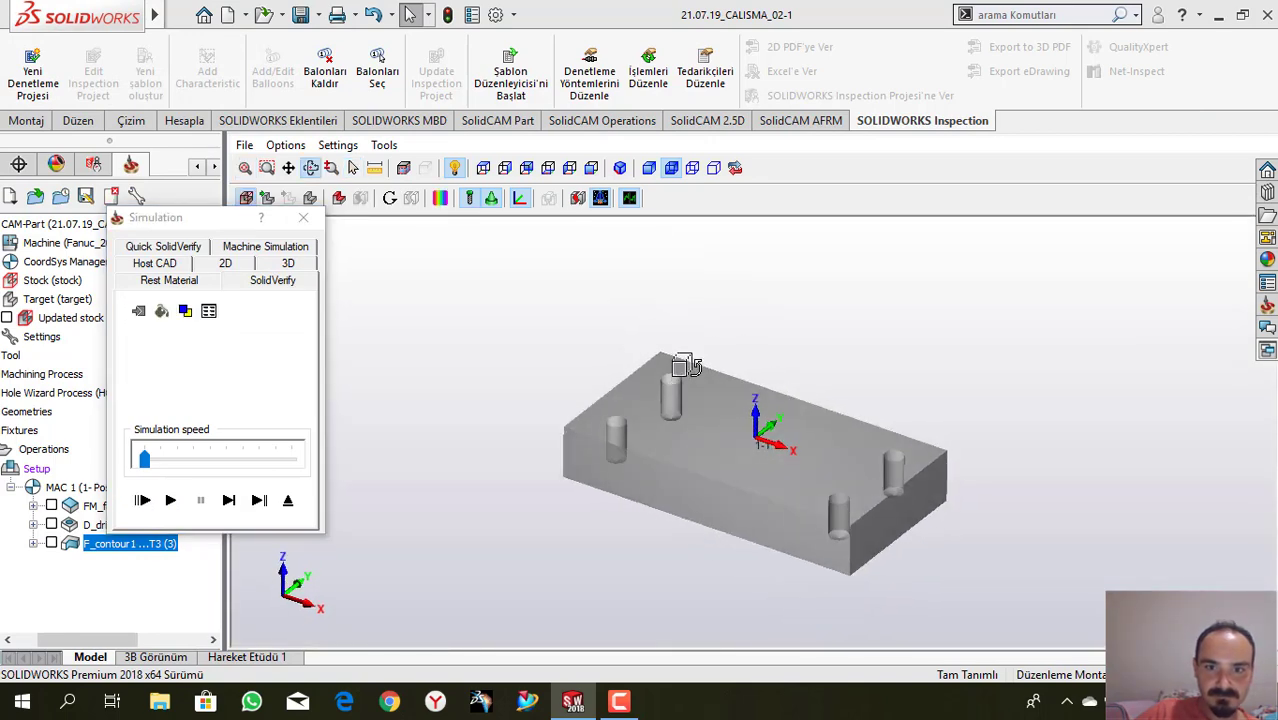
scroll(670, 370, "up", 5)
left_click(229, 500)
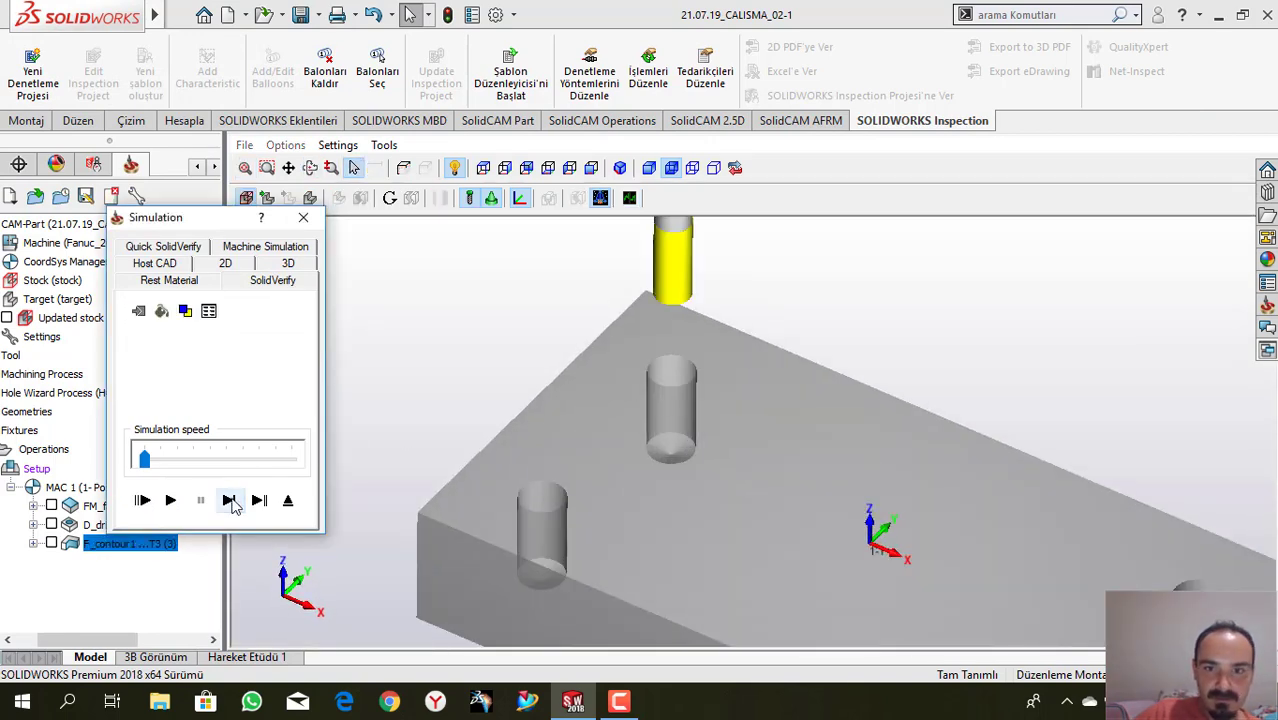
left_click(229, 500)
left_click(229, 500)
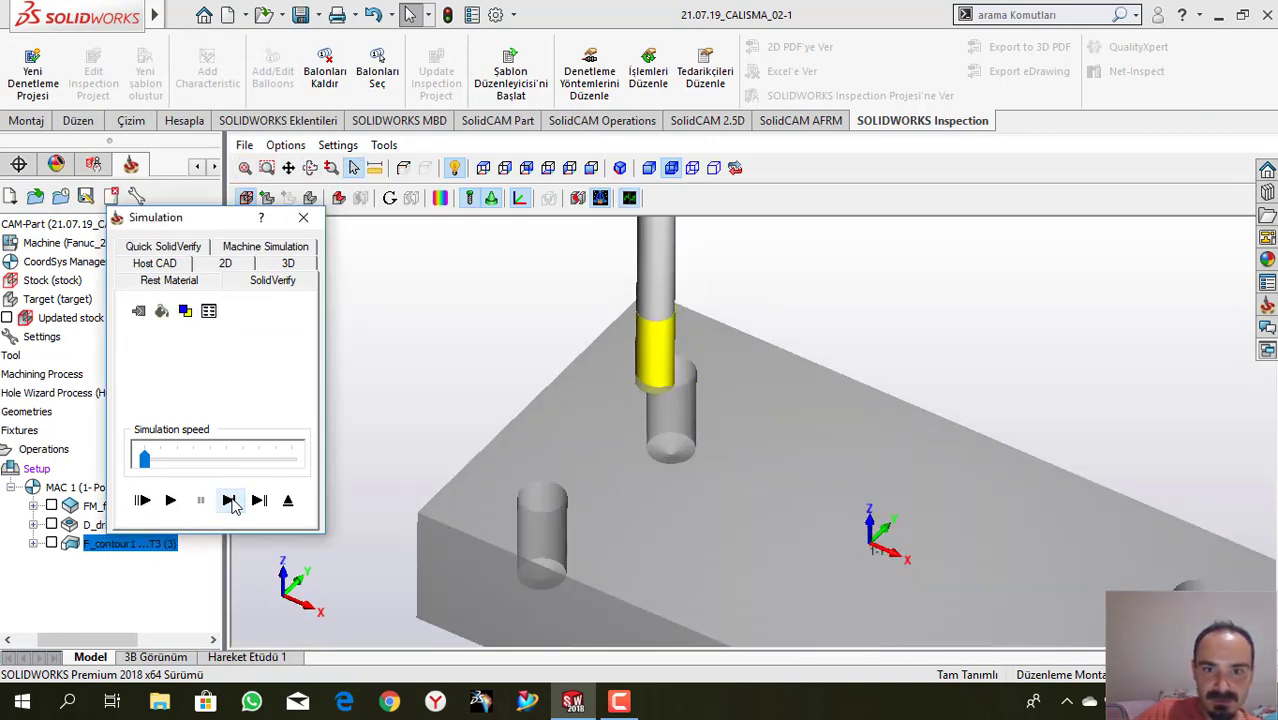
left_click(229, 500)
left_click(230, 500)
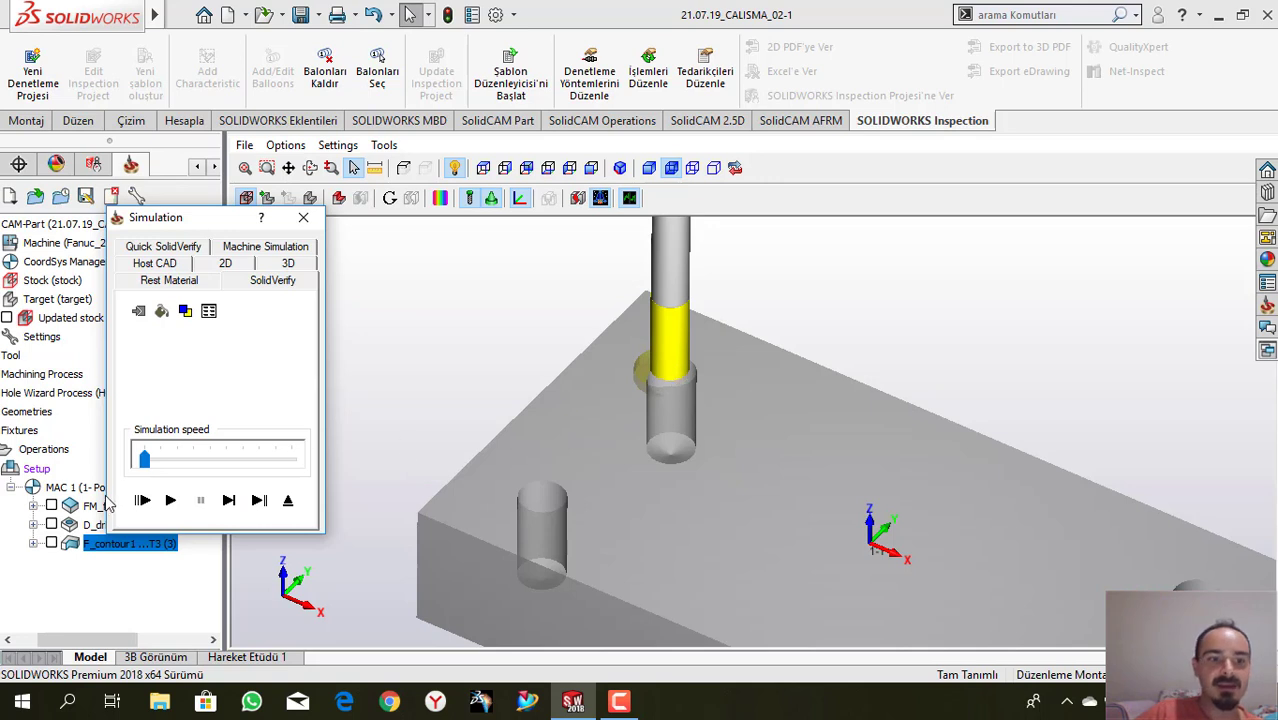
left_click(229, 500)
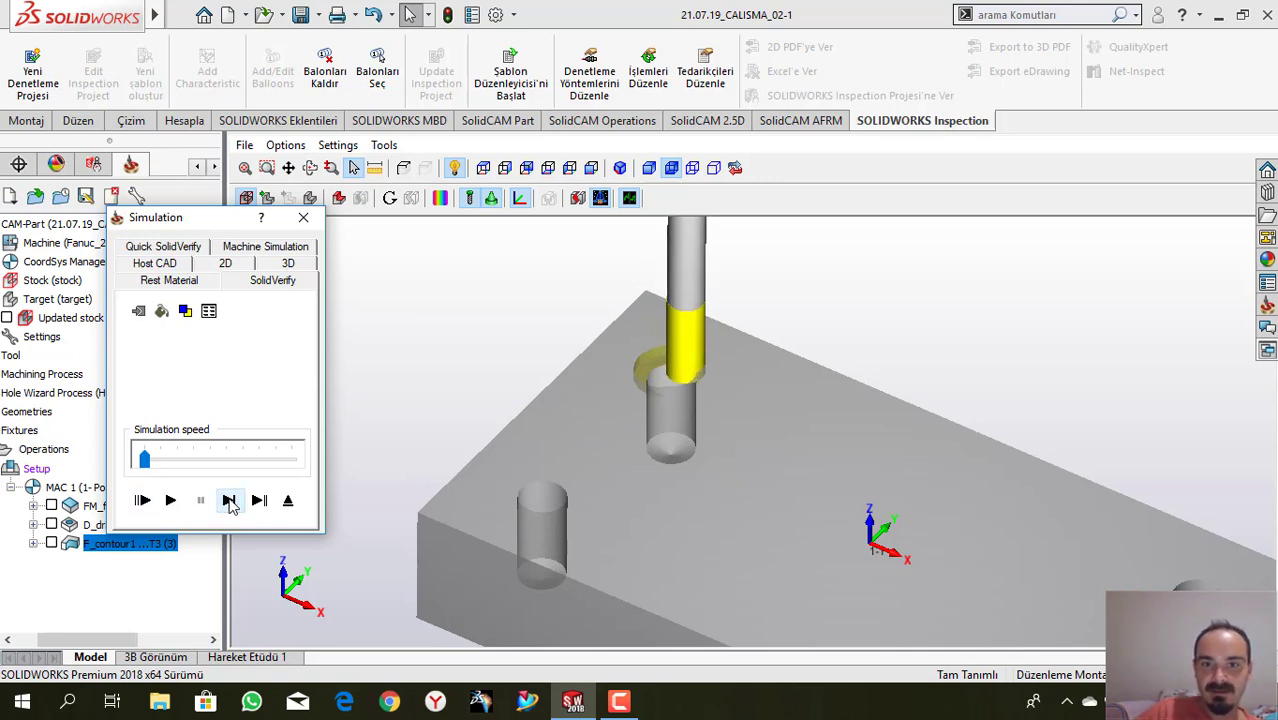
left_click(229, 500)
left_click(229, 500)
left_click(229, 500)
left_click(229, 500)
left_click(229, 500)
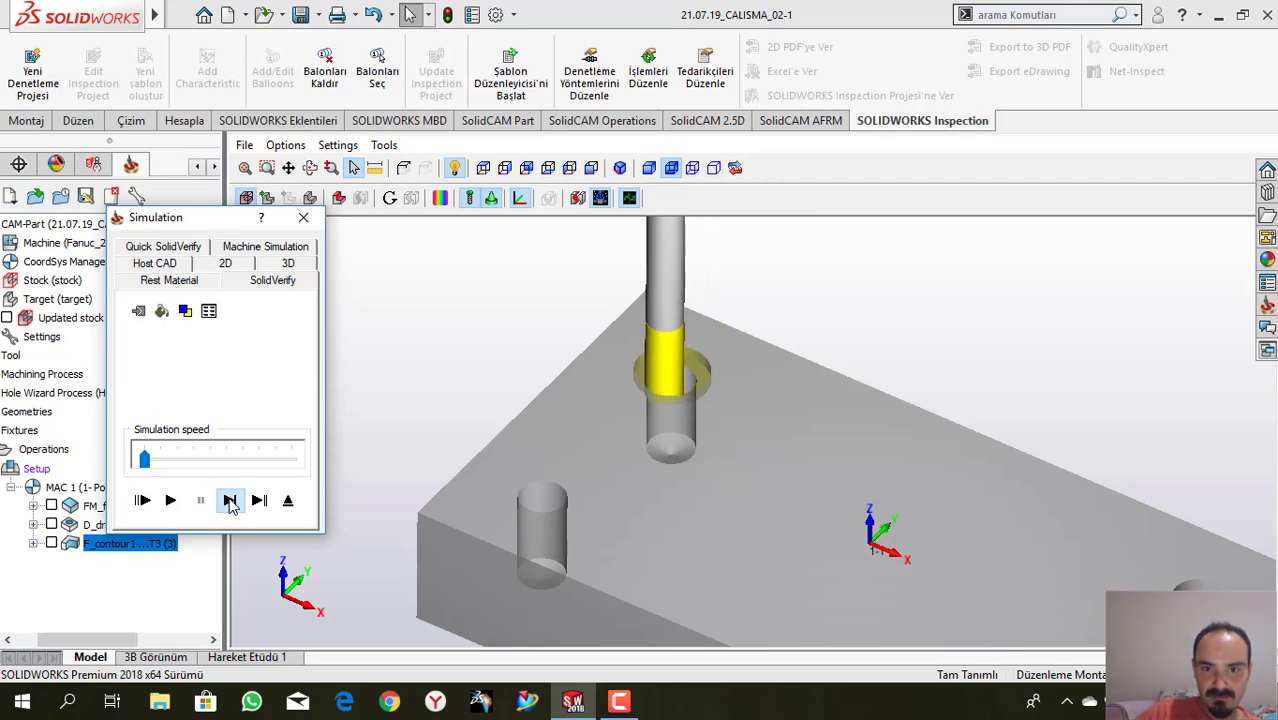
Play the simulation faster, continue past the rapid-move crash warning, and exit
left_click(170, 501)
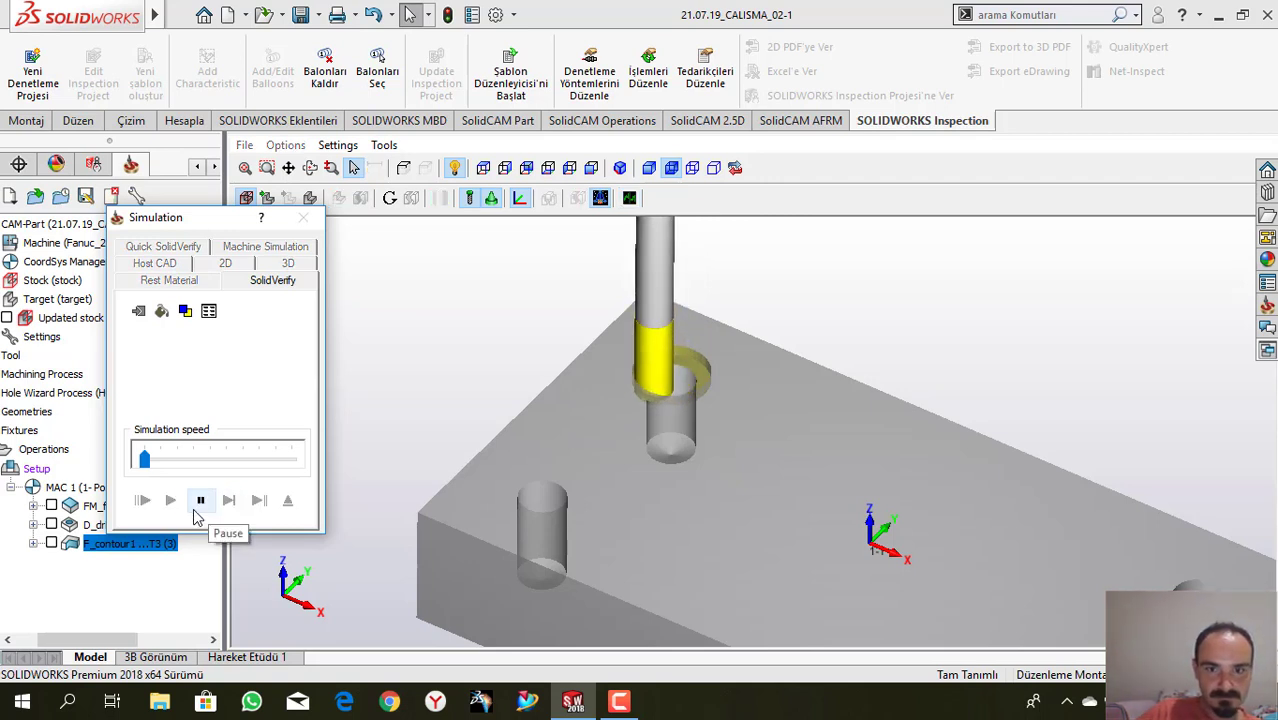
left_click(193, 462)
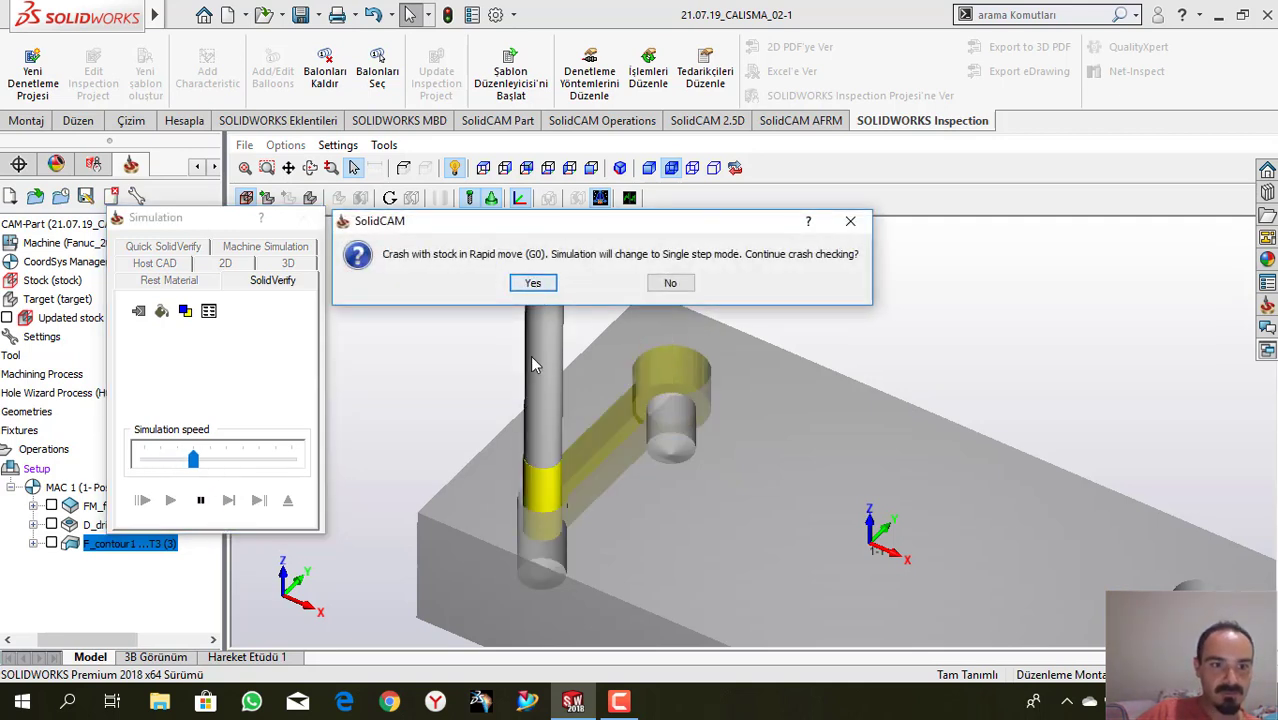
left_click(540, 285)
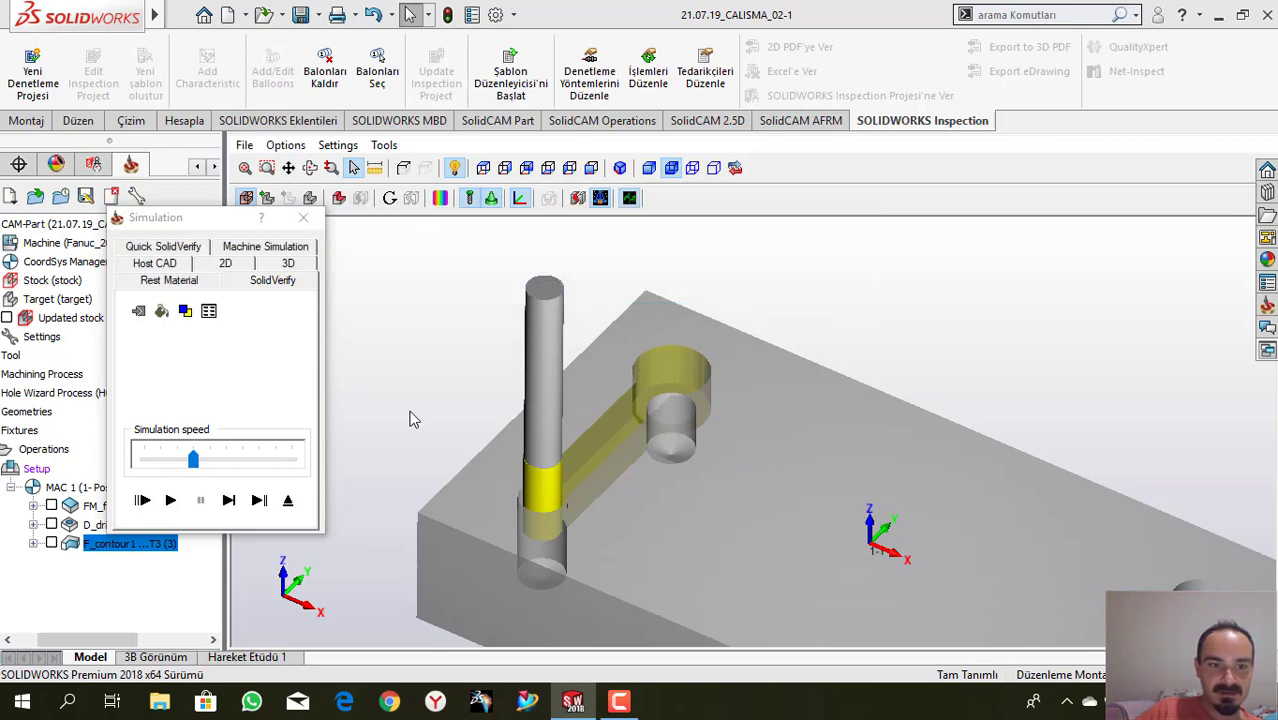
left_click(287, 500)
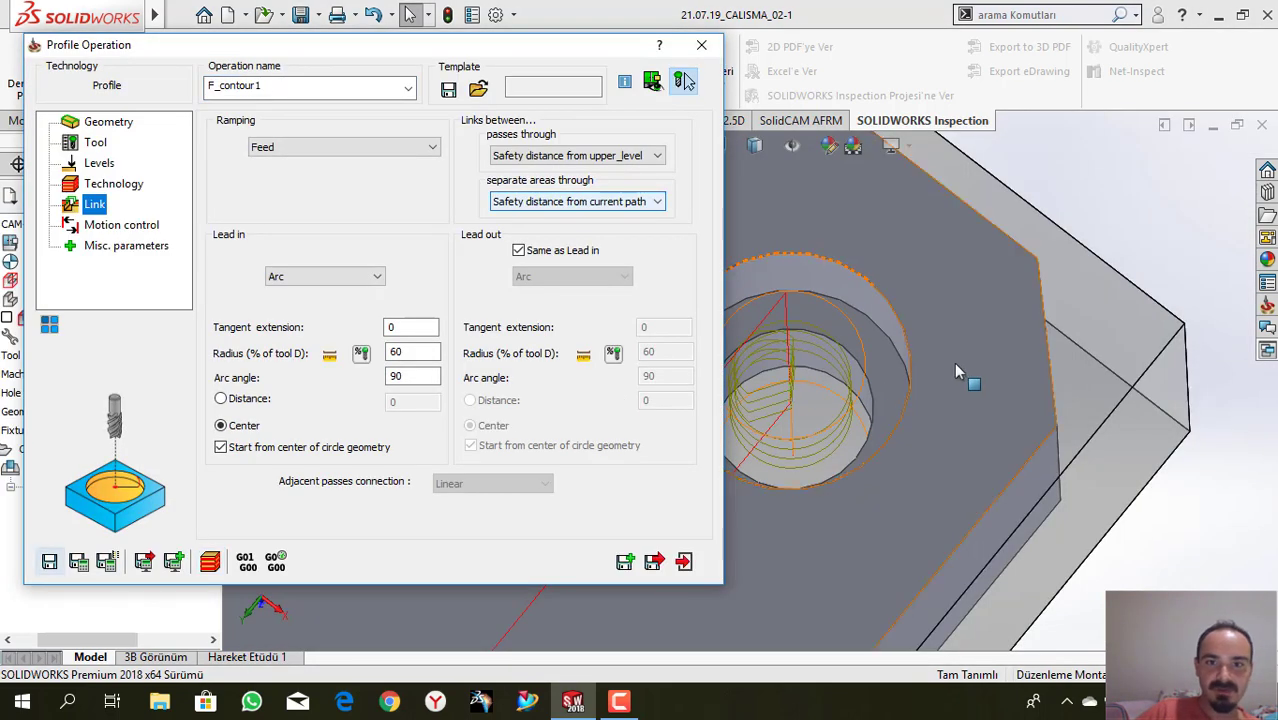
Link separate areas through safety distance from upper_level and recalculate F_contour1
left_click(577, 201)
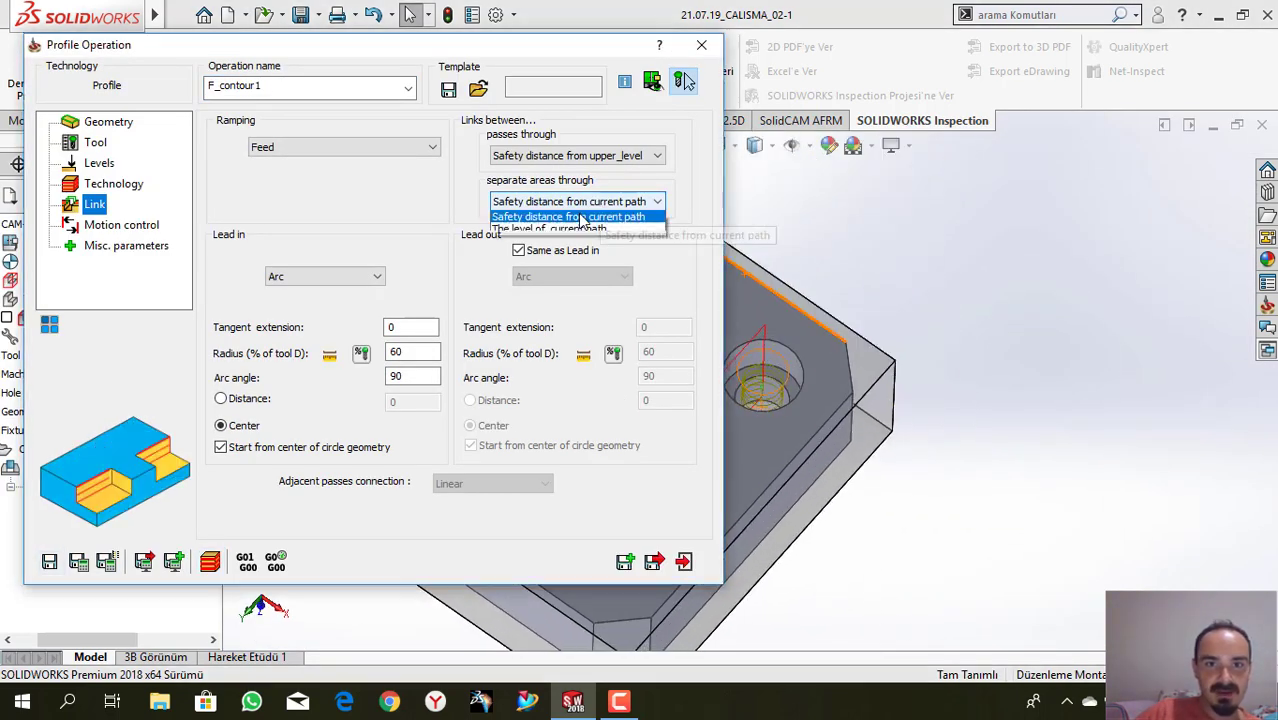
left_click(565, 226)
left_click(84, 560)
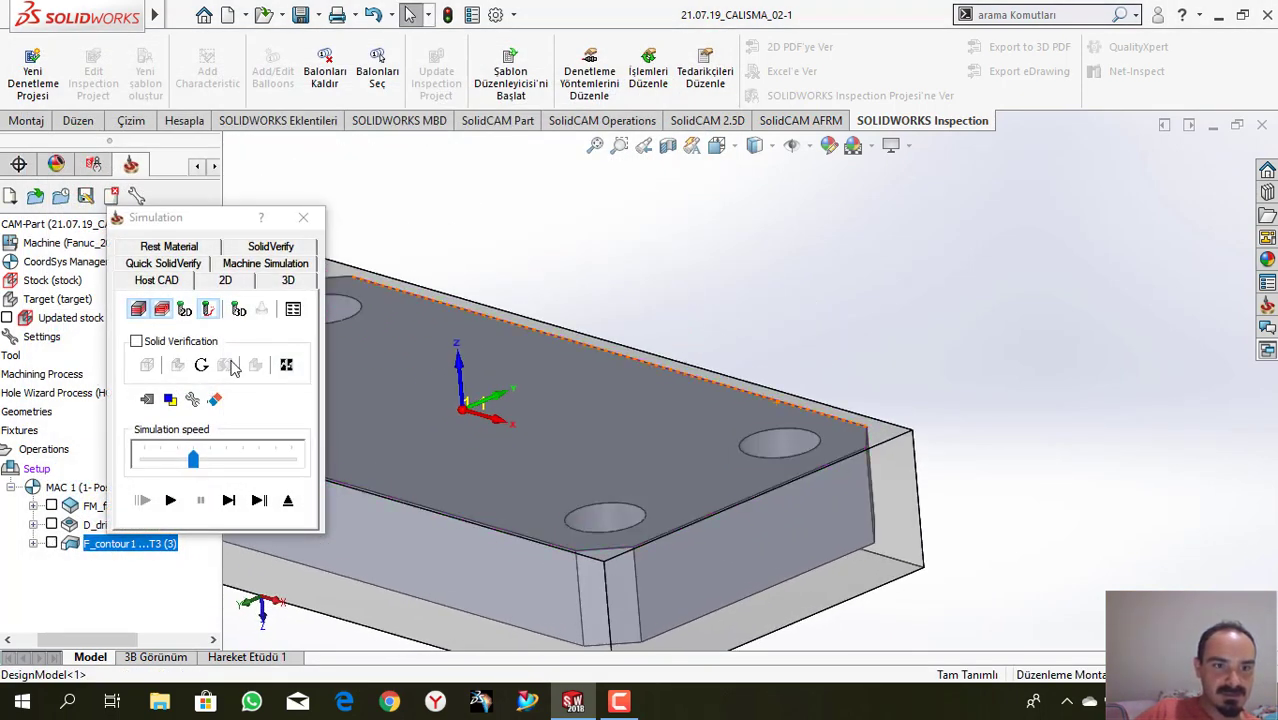
Run SolidVerify and rotate the plate to view all four counterbores cut
left_click(245, 248)
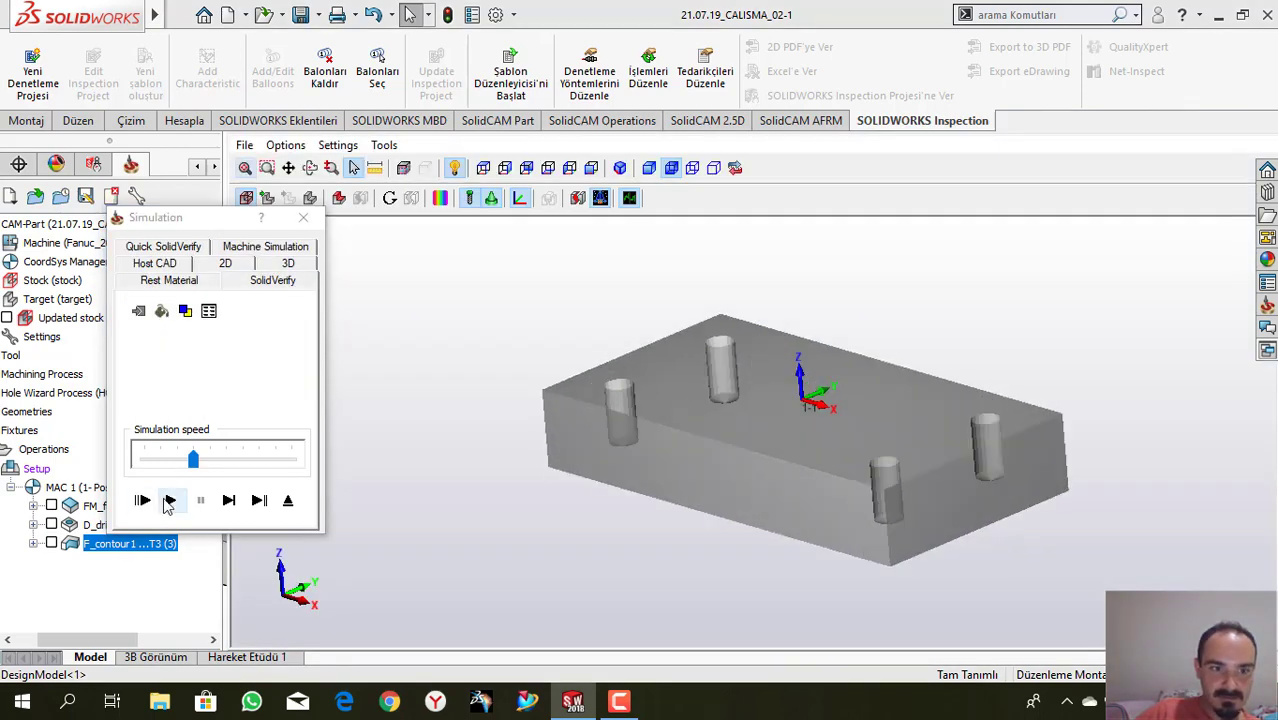
left_click(166, 501)
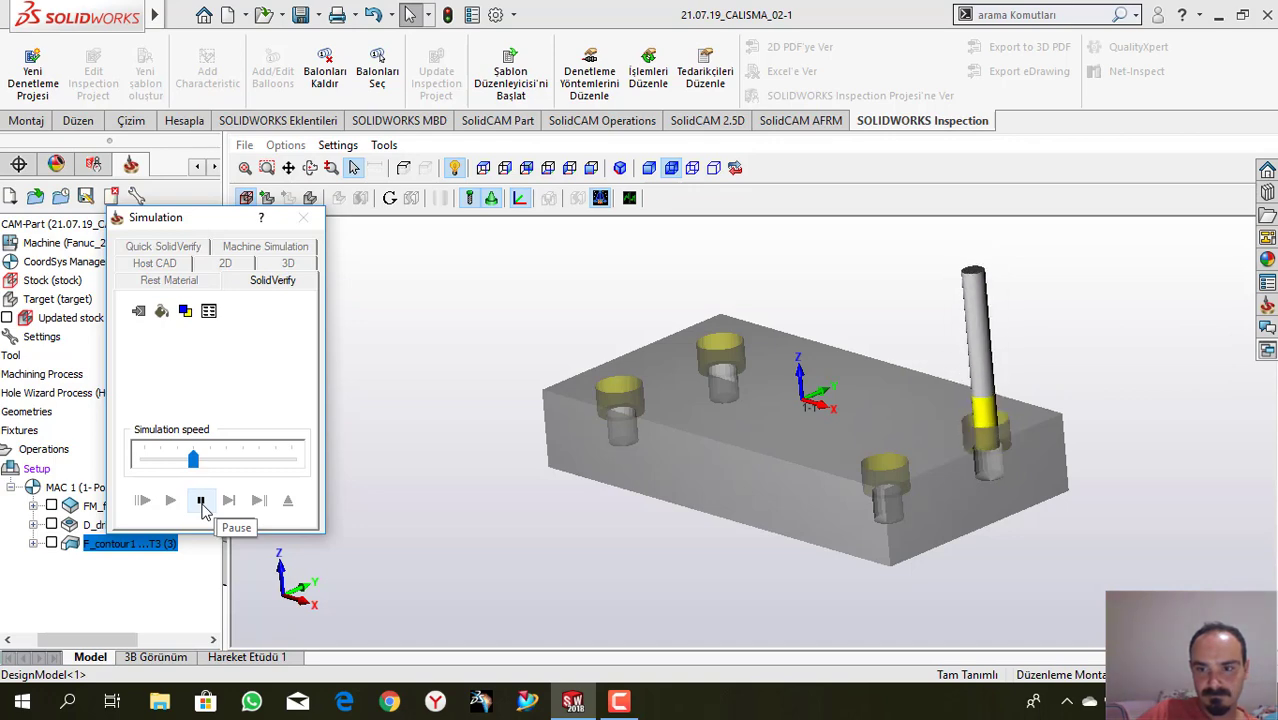
left_click_drag(764, 367, 770, 371)
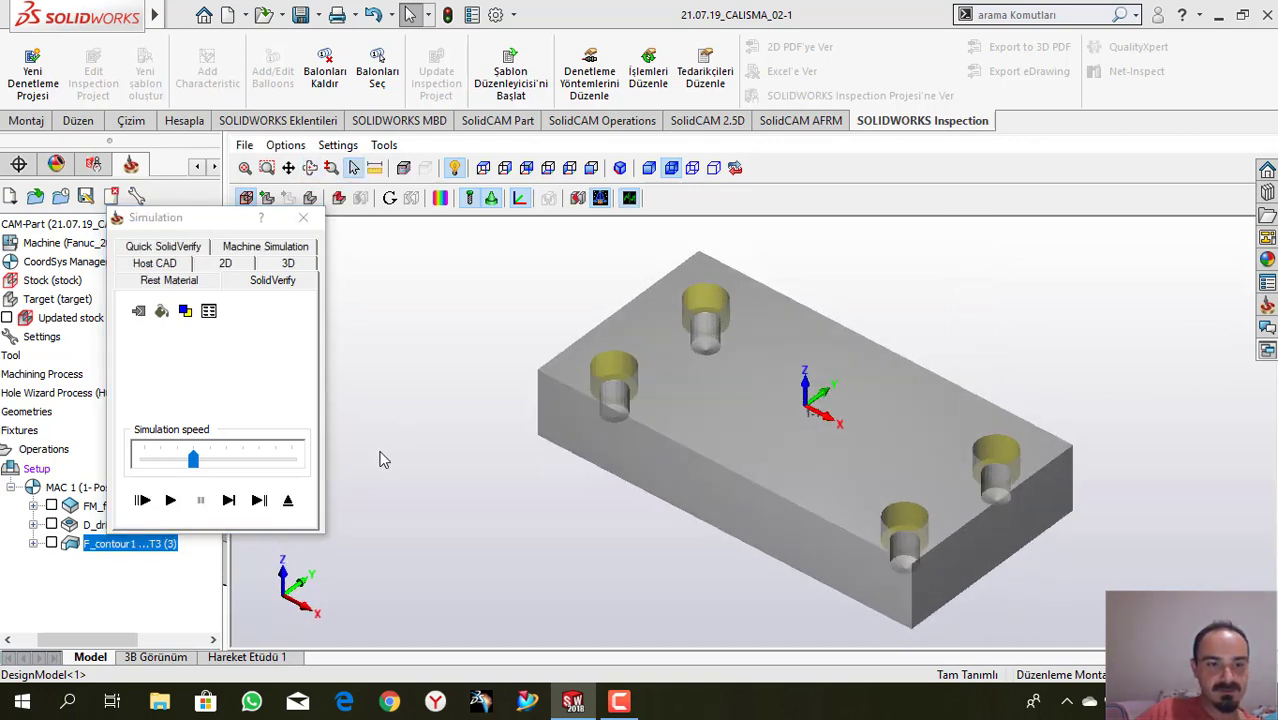